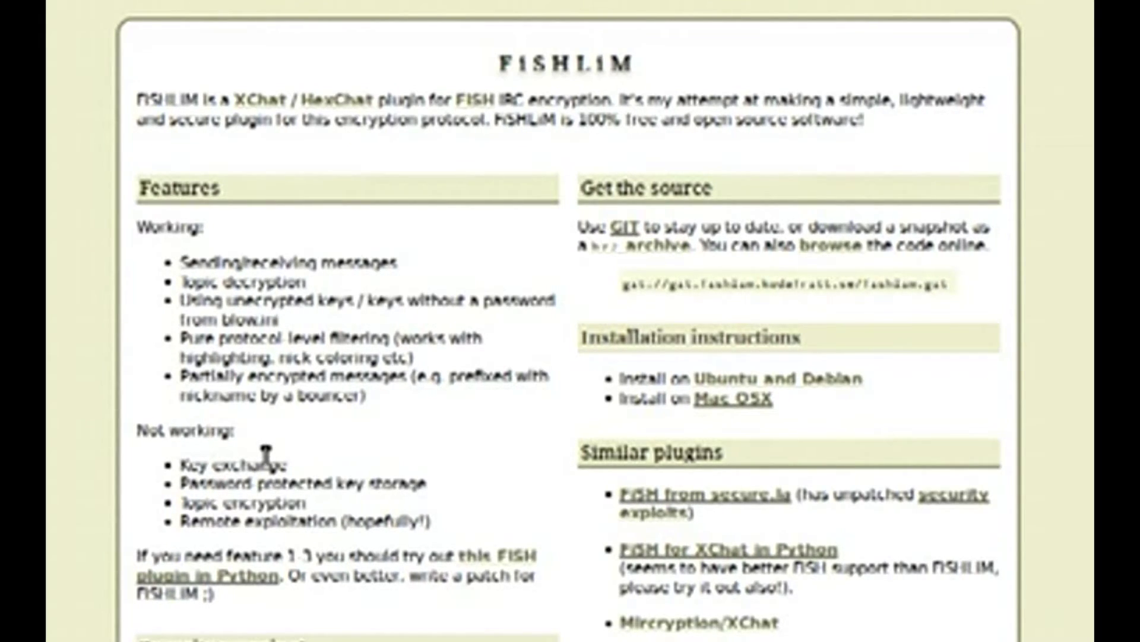
# - Open a terminal window over the FiSHLiM web page with Ctrl+Alt+T
pyautogui.hotkey('ctrl', 'alt', 't')
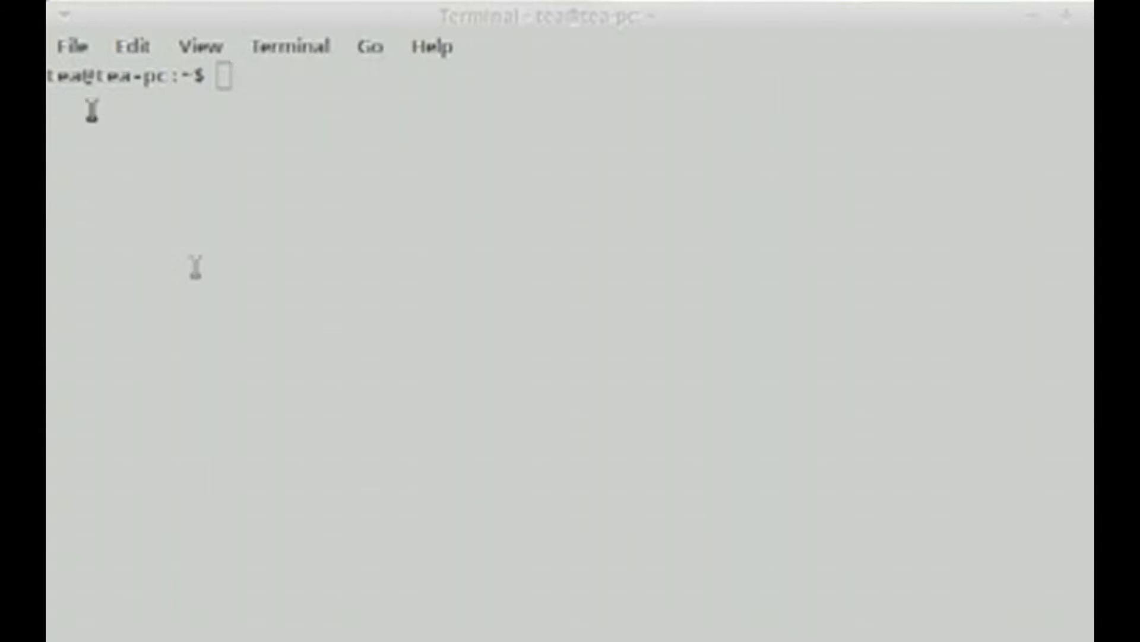
# - Install build-essential, libglib2.0-dev, libssl-dev and git with apt-get, confirming the install
pyautogui.rightClick(431, 142)
pyautogui.write('sudo apt-get install build-essential libglib2.0-dev libssl-dev g')
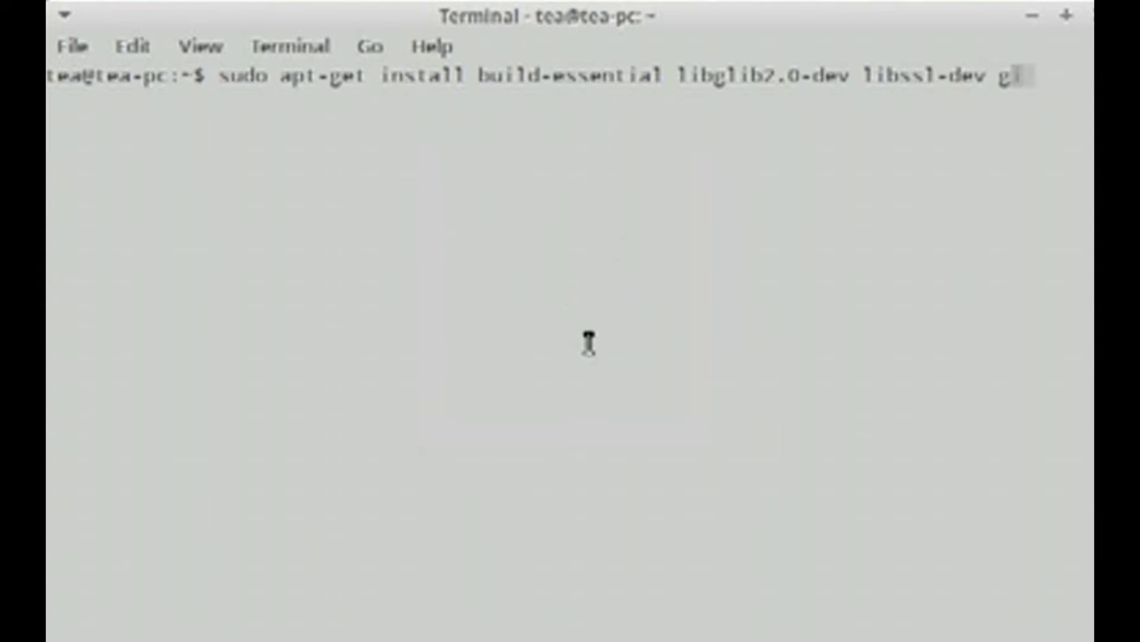
pyautogui.write('it')
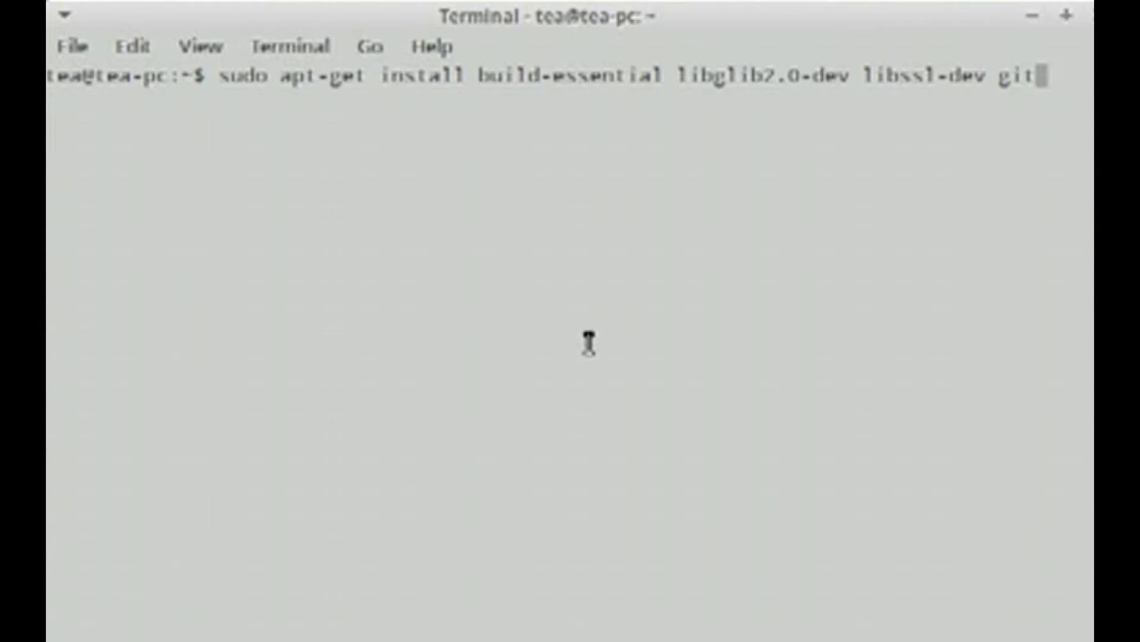
pyautogui.press('Return')
pyautogui.press('Return')
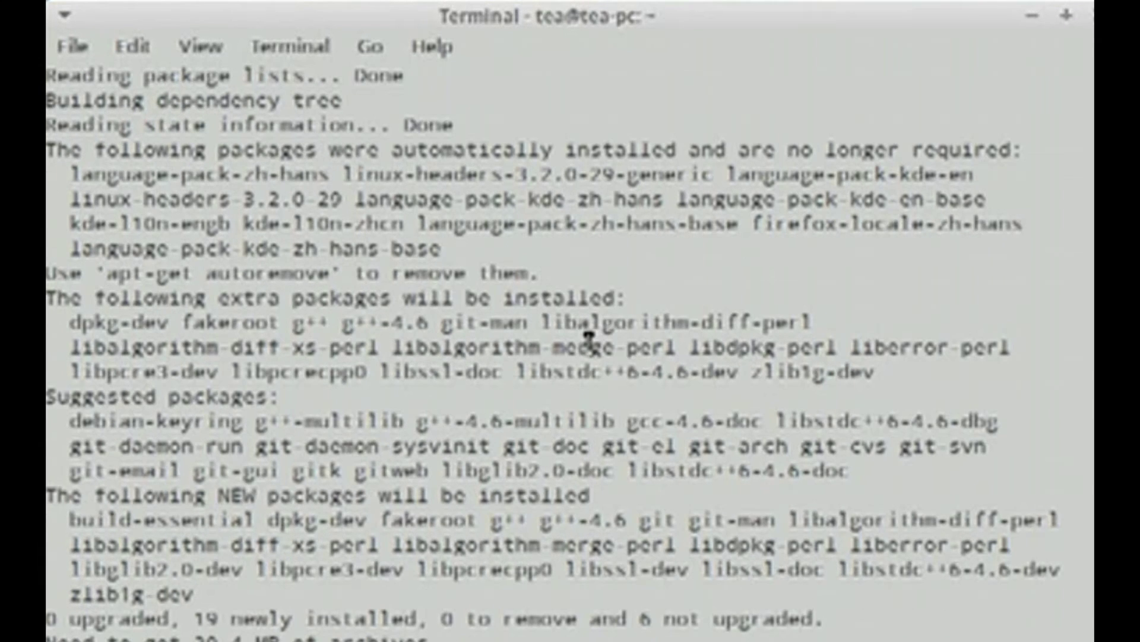
pyautogui.write('Y')
pyautogui.press('Return')
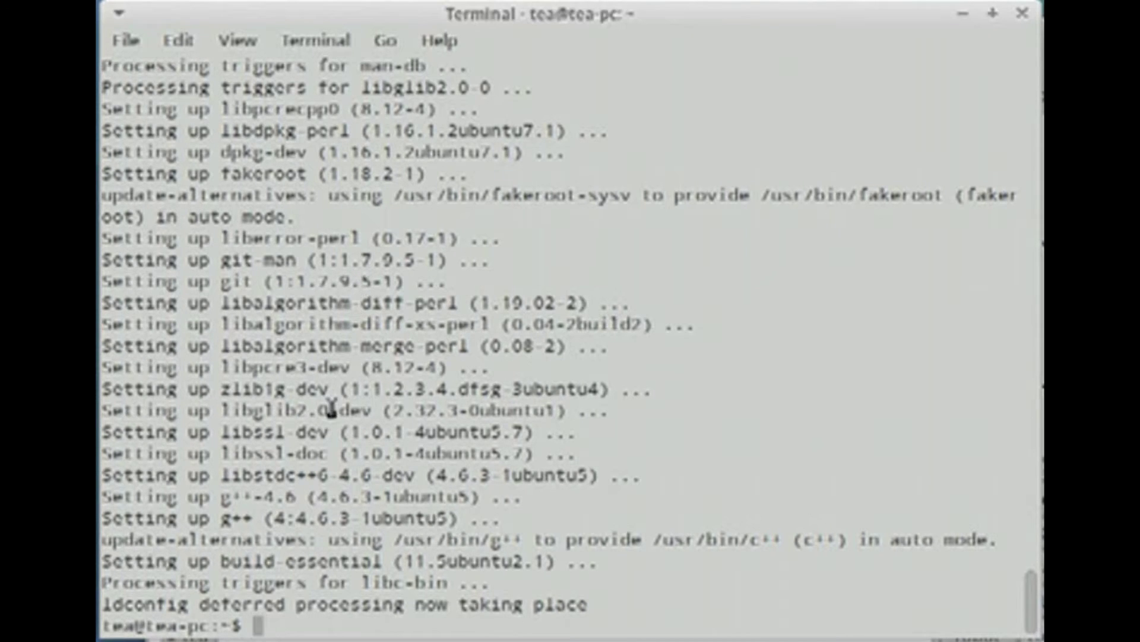
# - Clone the pasted FiSHLiM repository URL with git clone, then list the home directory
pyautogui.rightClick(380, 494)
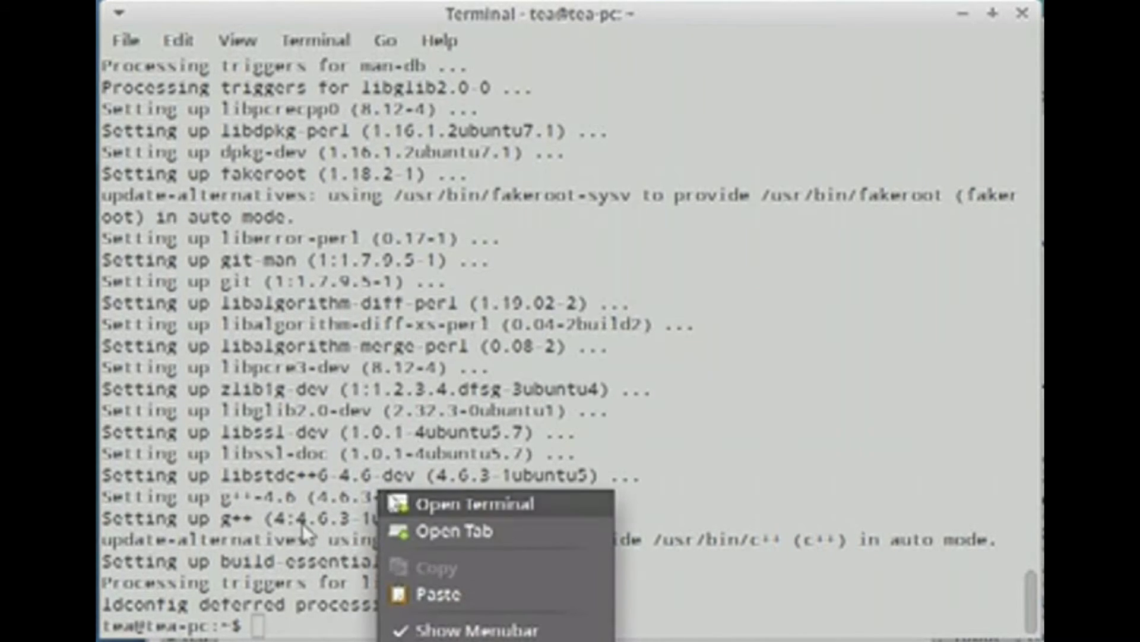
pyautogui.click(457, 592)
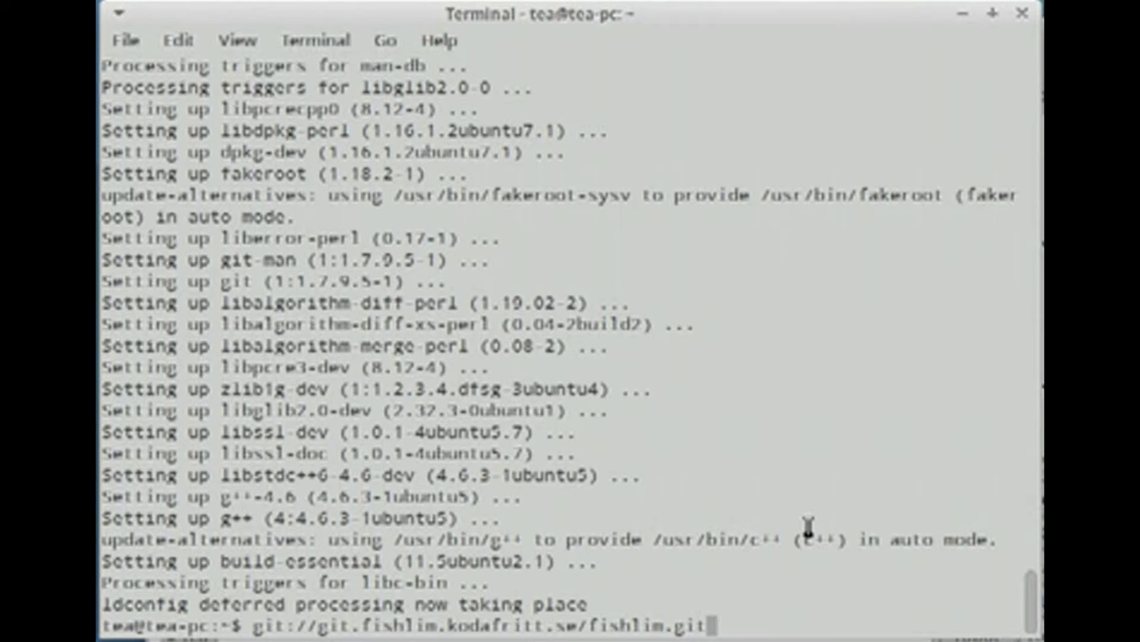
pyautogui.press('Return')
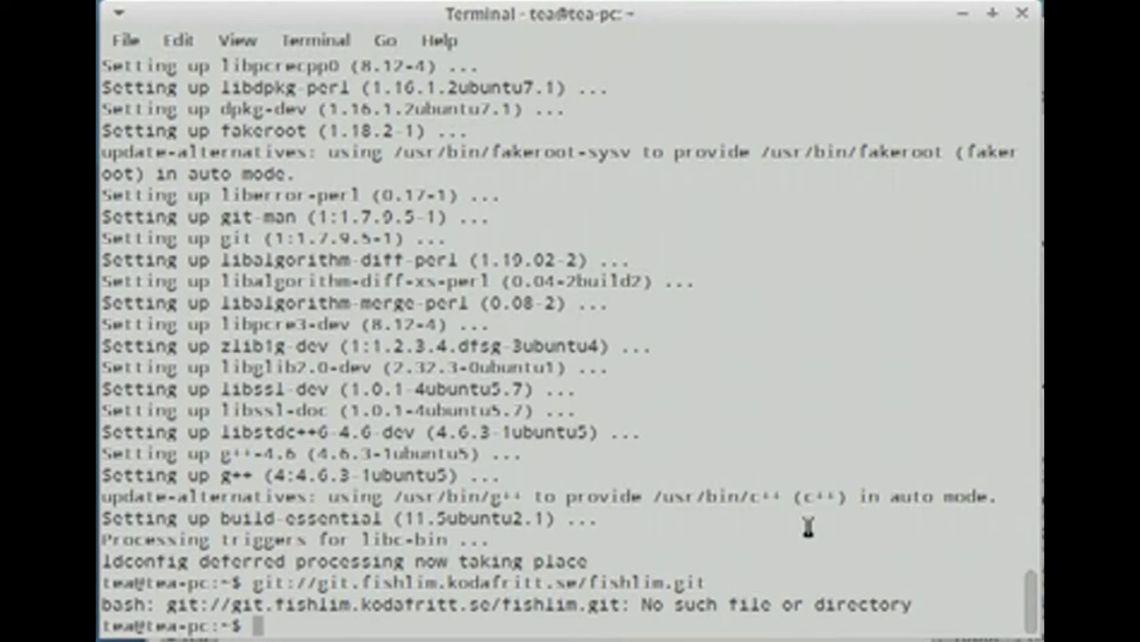
pyautogui.press('Up')
pyautogui.press('Home')
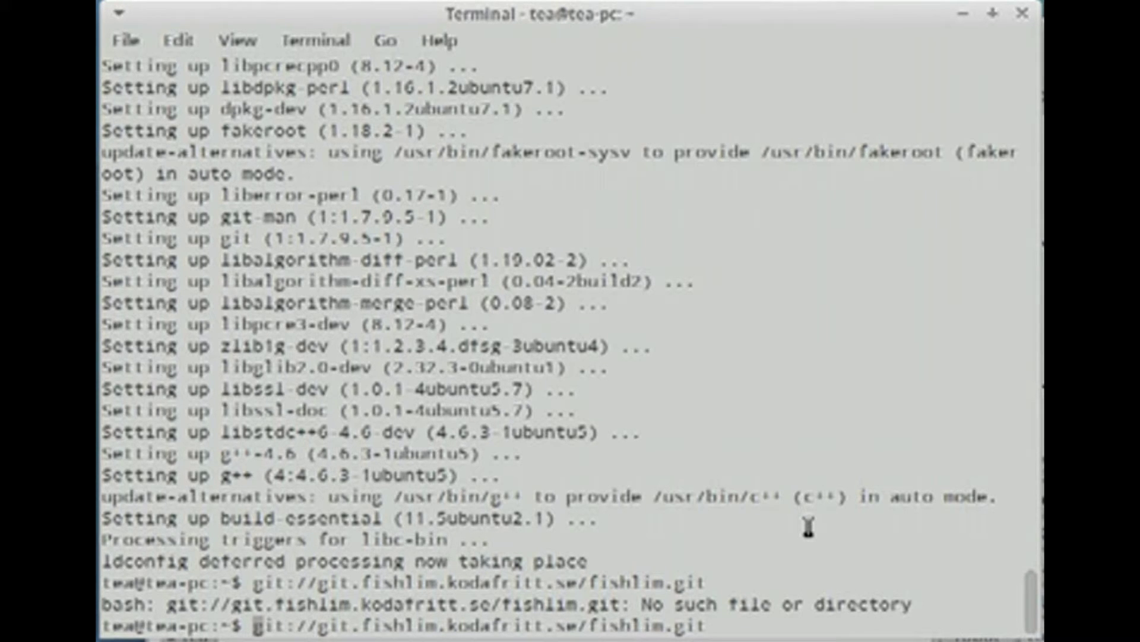
pyautogui.write('git ')
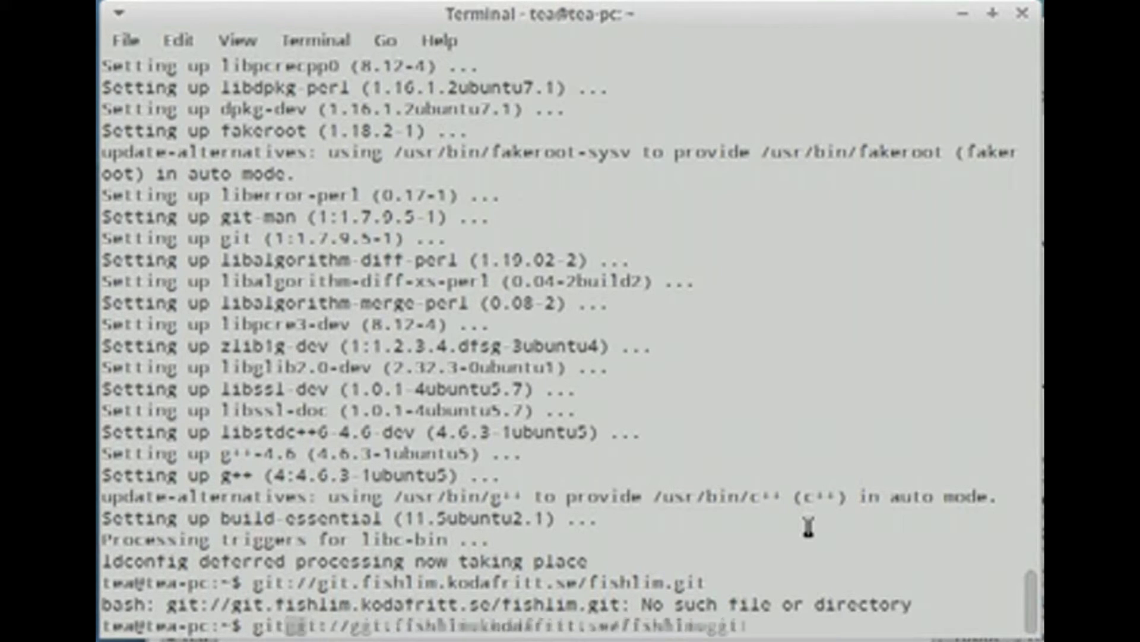
pyautogui.write('c')
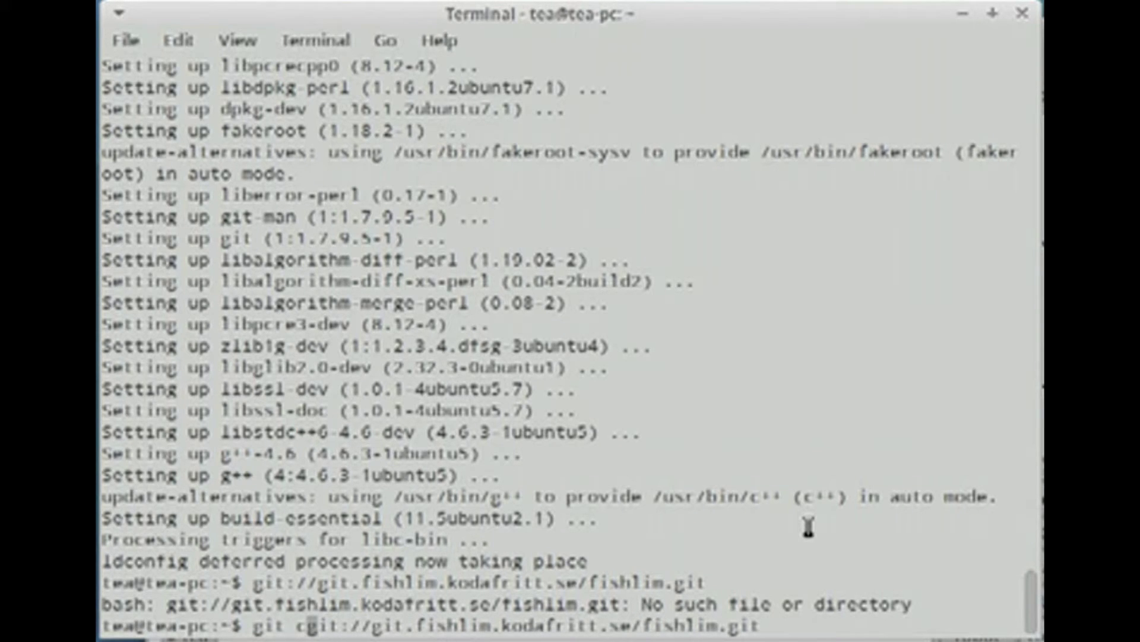
pyautogui.write('lon')
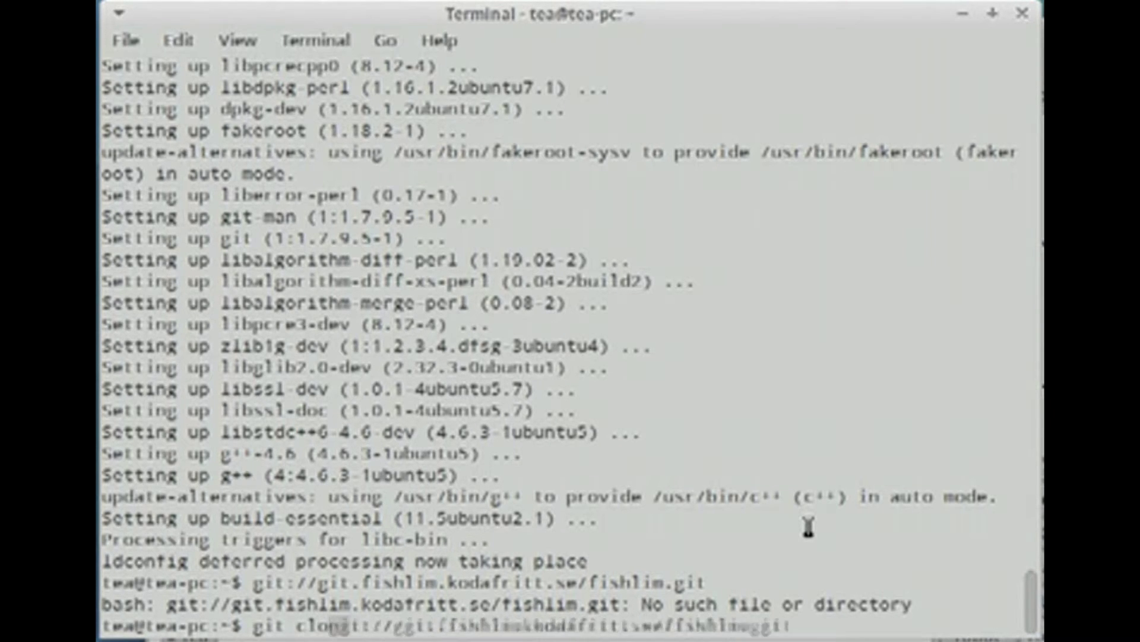
pyautogui.write('e')
pyautogui.press('Home')
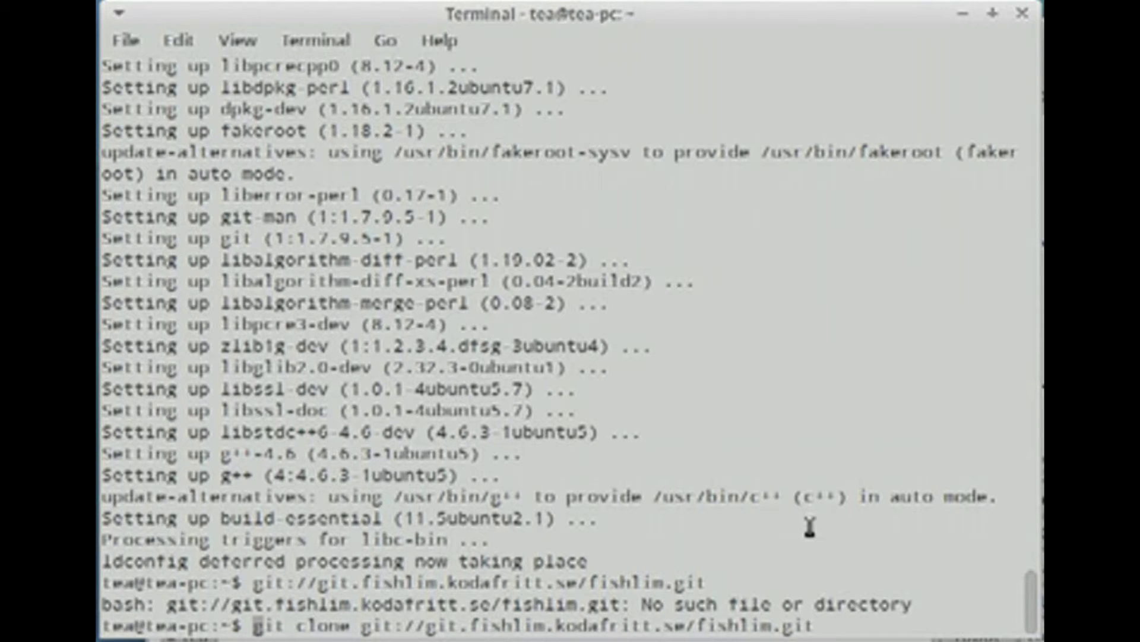
pyautogui.press('Return')
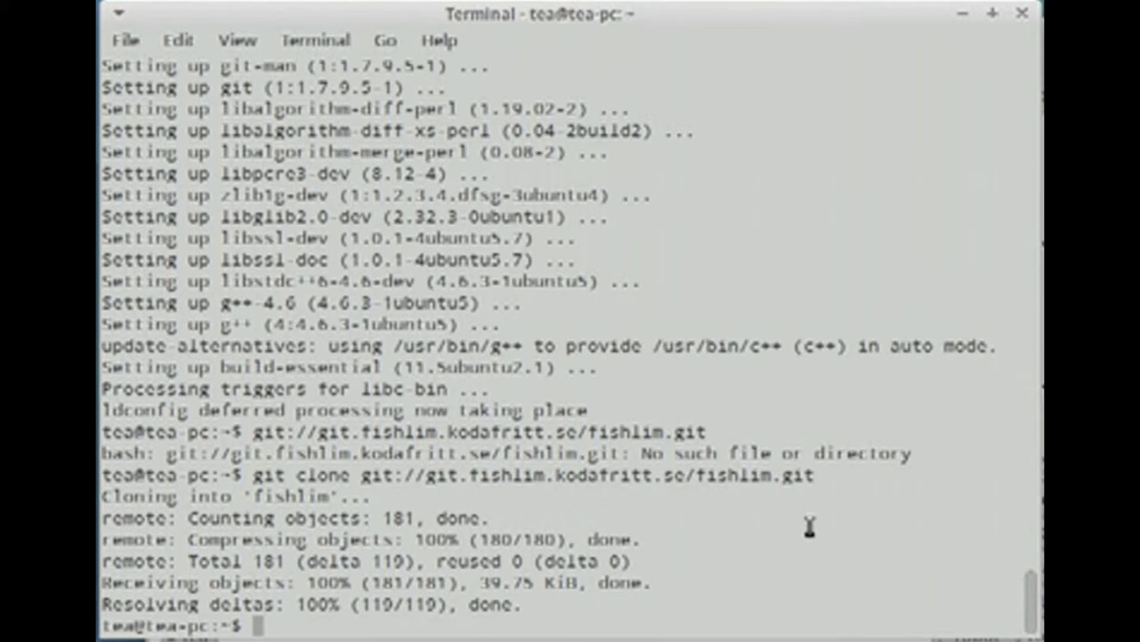
pyautogui.write('ls')
pyautogui.press('Return')
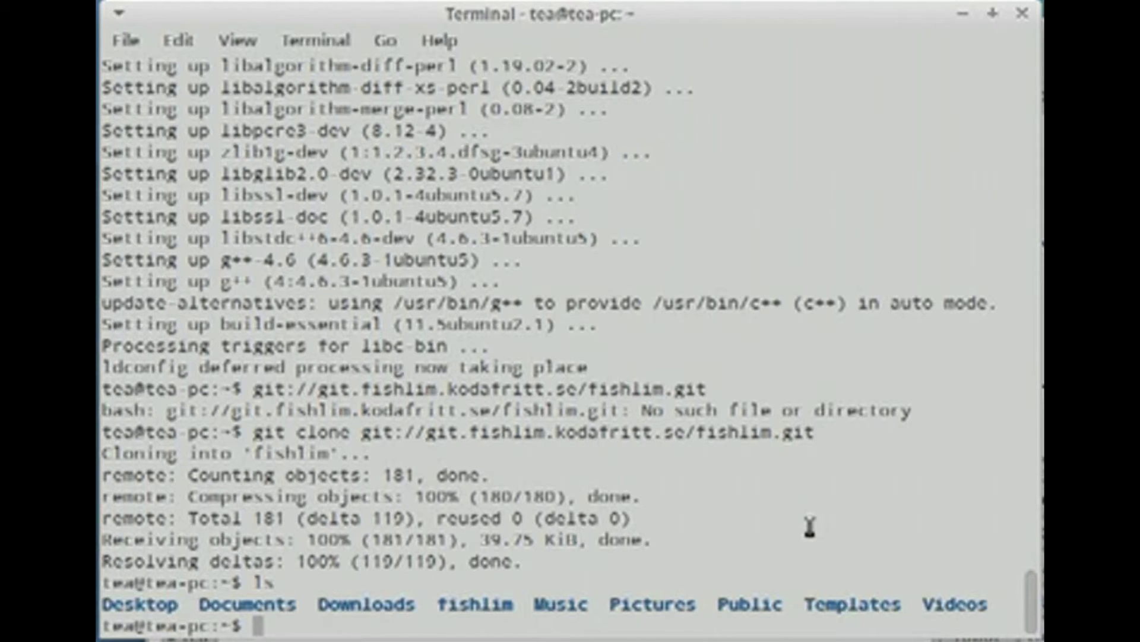
pyautogui.write('cd fislim')
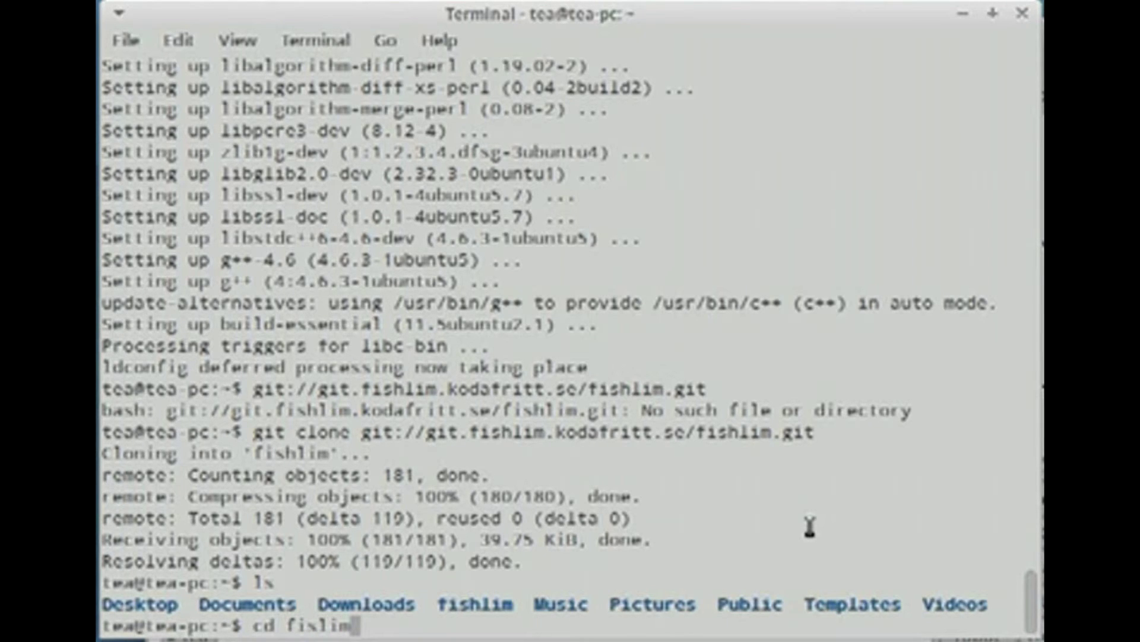
# - In the fishlim folder, list files, then run 'sudo make' and 'sudo make install'
pyautogui.press('BackSpace')
pyautogui.press('BackSpace')
pyautogui.press('BackSpace')
pyautogui.write('hlim')
pyautogui.press('Return')
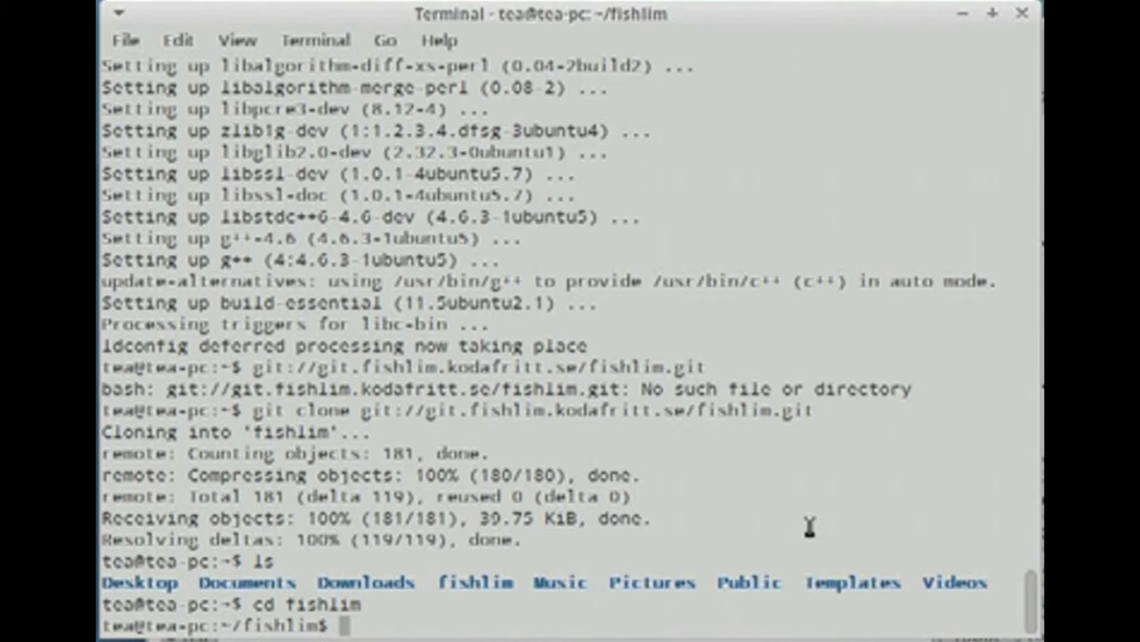
pyautogui.write('ls')
pyautogui.press('Return')
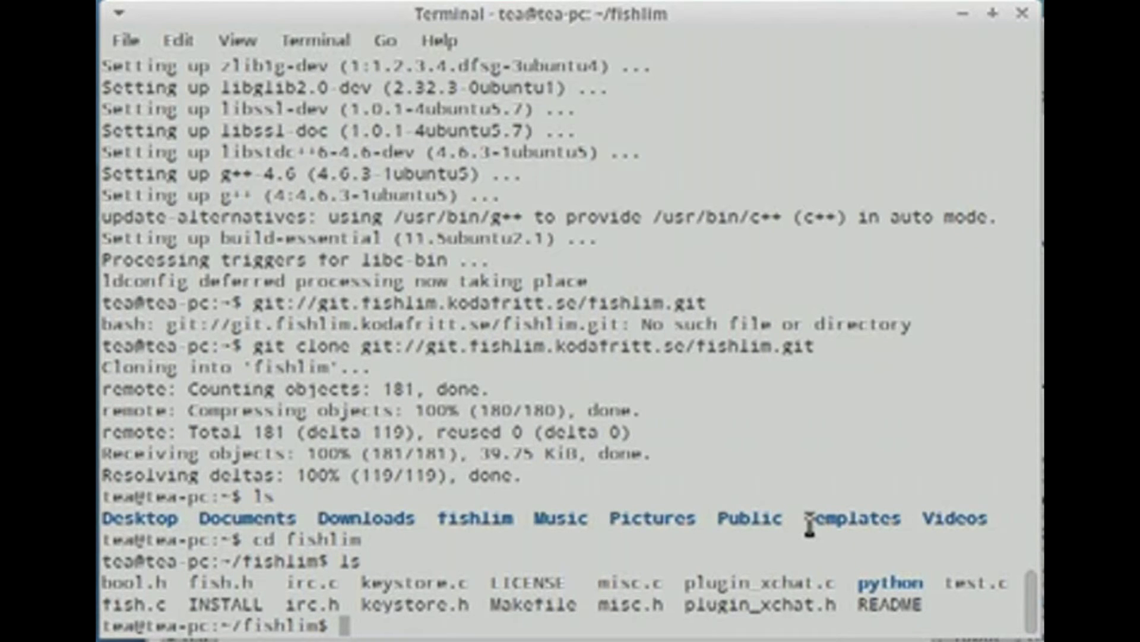
pyautogui.write('sudo make')
pyautogui.press('Return')
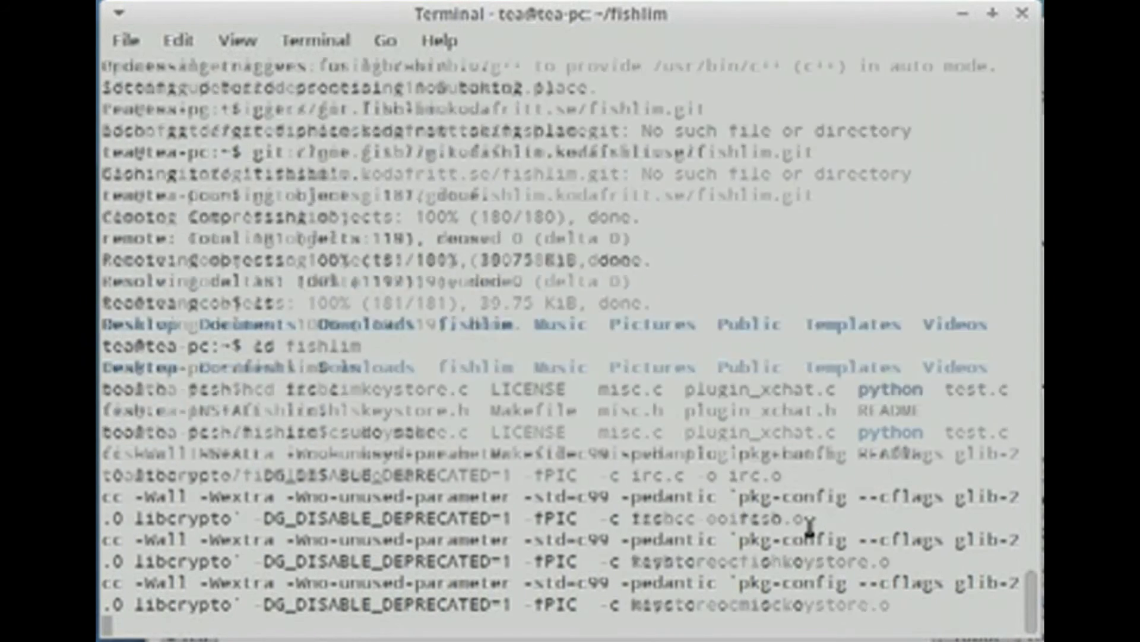
pyautogui.write('sudo make ')
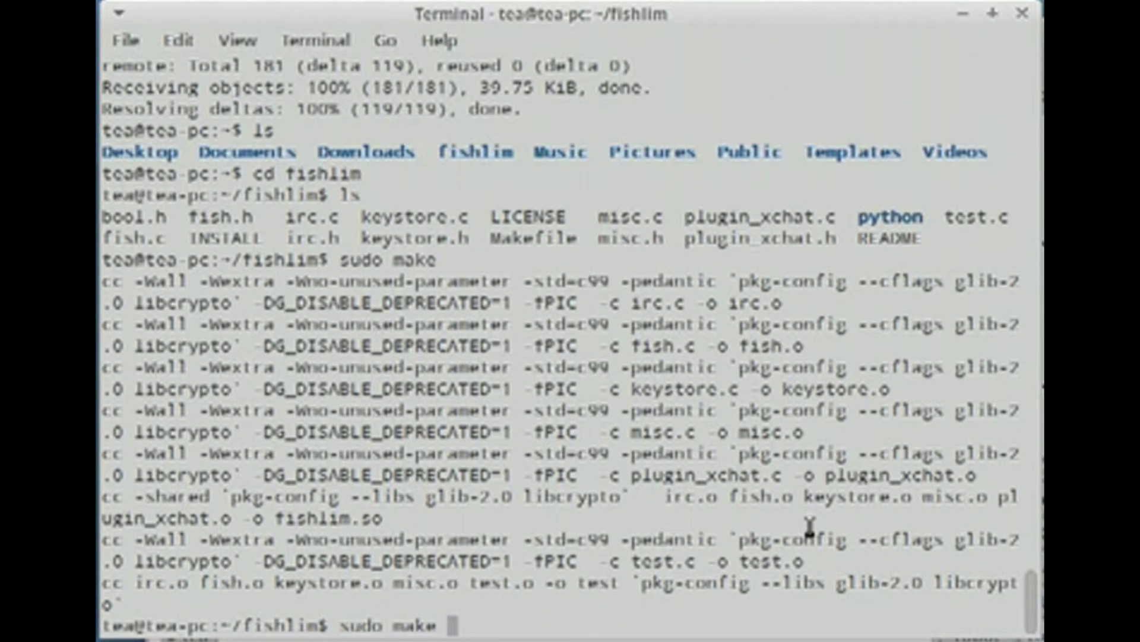
pyautogui.write('install')
pyautogui.press('Return')
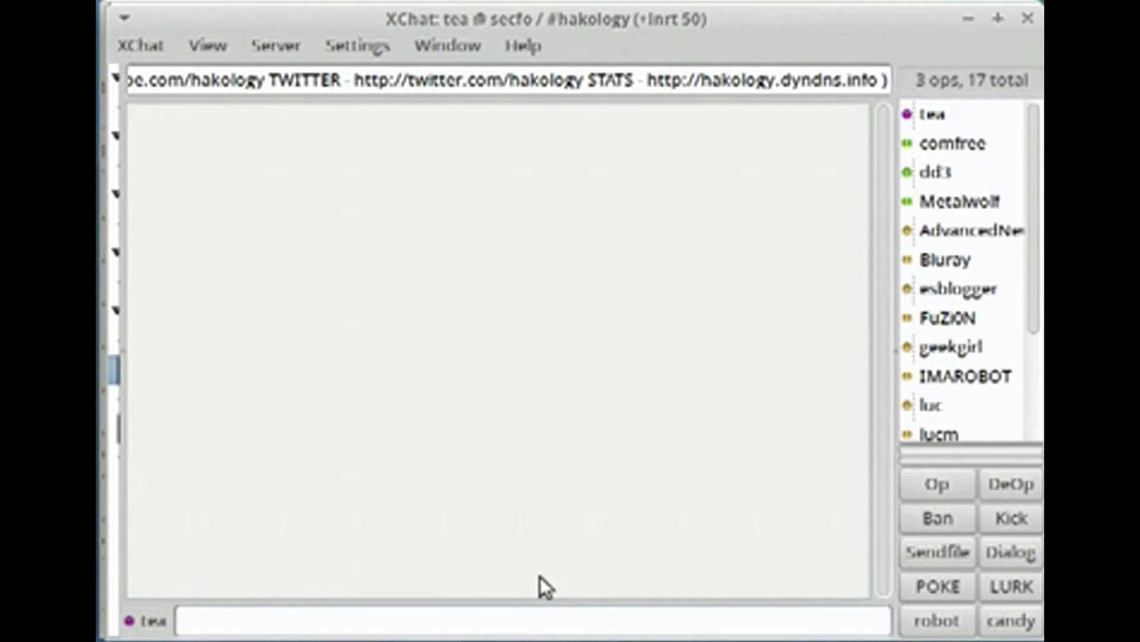
pyautogui.write('/setkey')
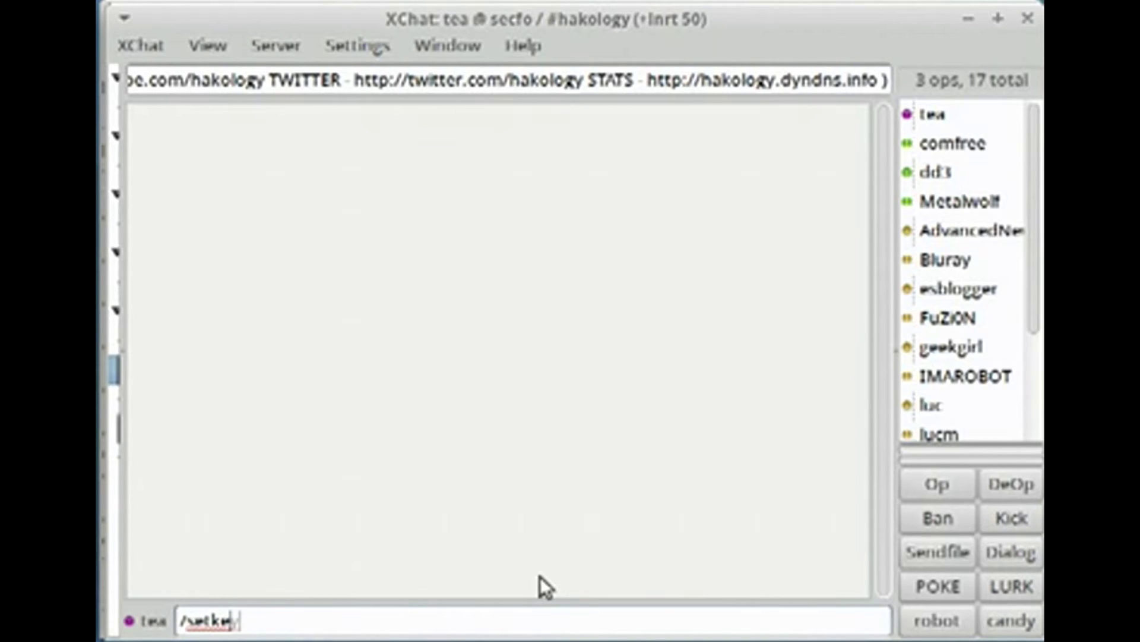
pyautogui.write('y ')
pyautogui.write('#passwo')
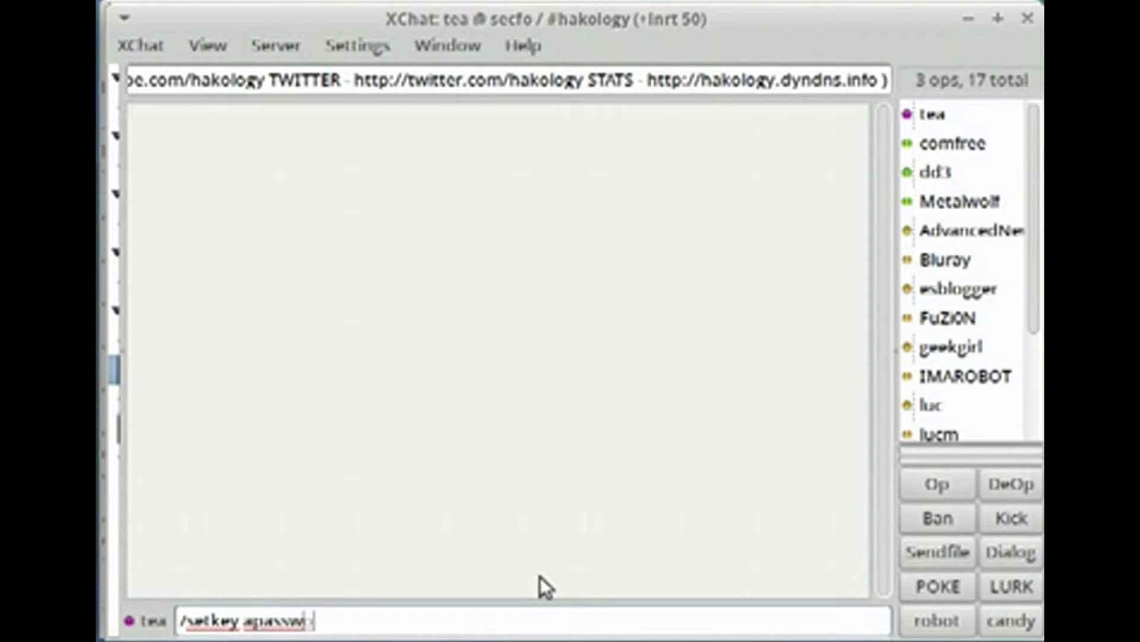
pyautogui.write('rd')
# - Store a FiSHLiM key for #hakology with /setkey #hakology
pyautogui.press('Return')
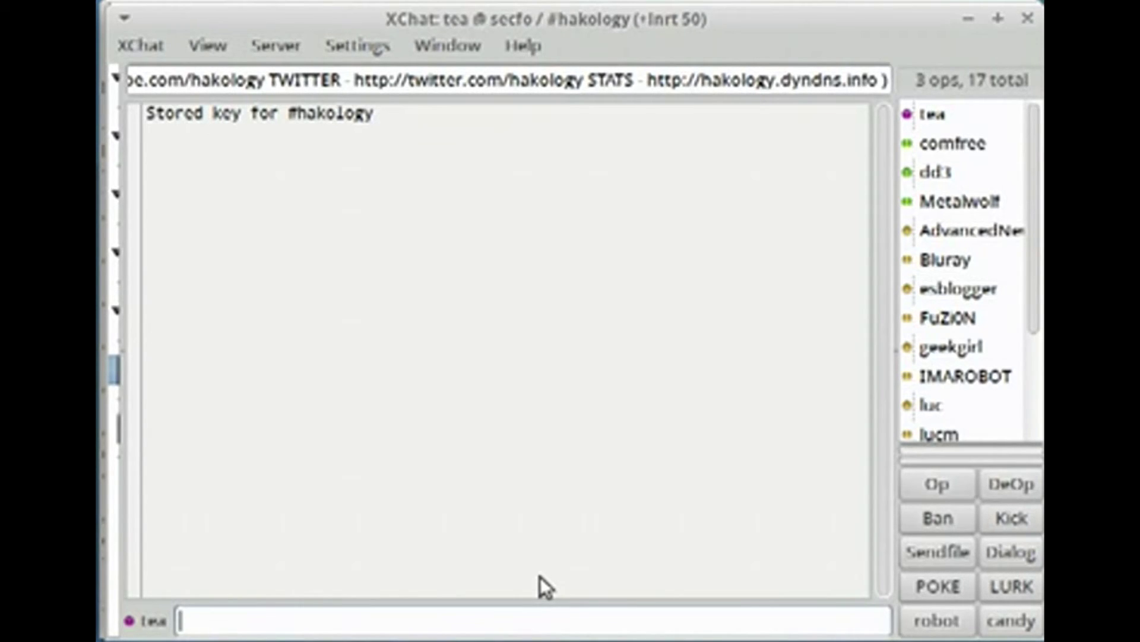
pyautogui.write('e')
pyautogui.write('verything')
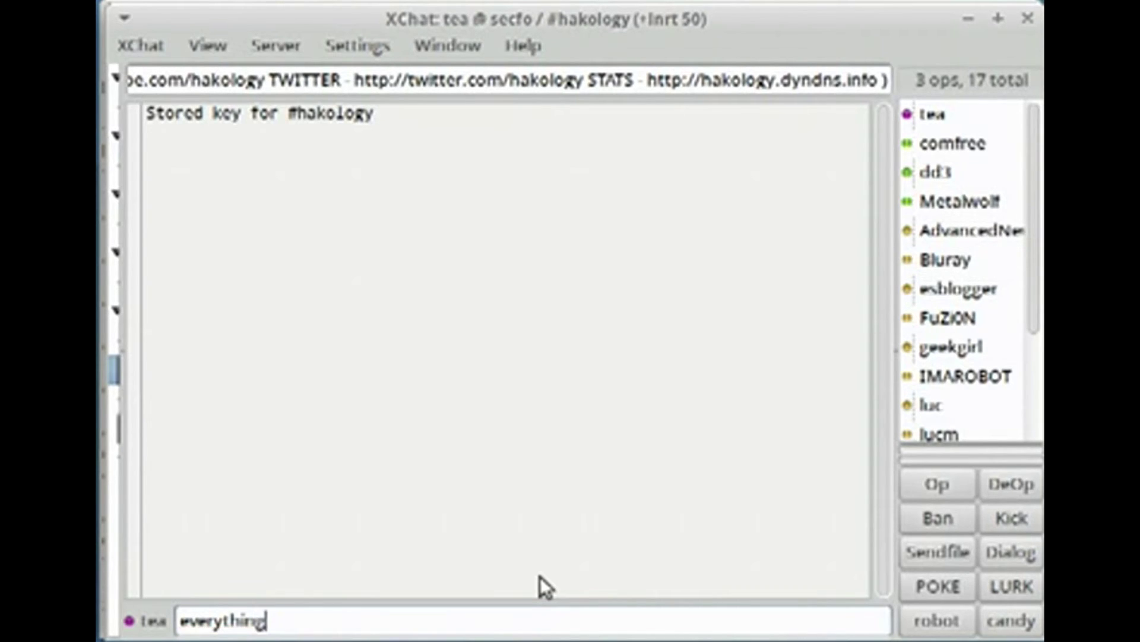
pyautogui.write('i now type is en')
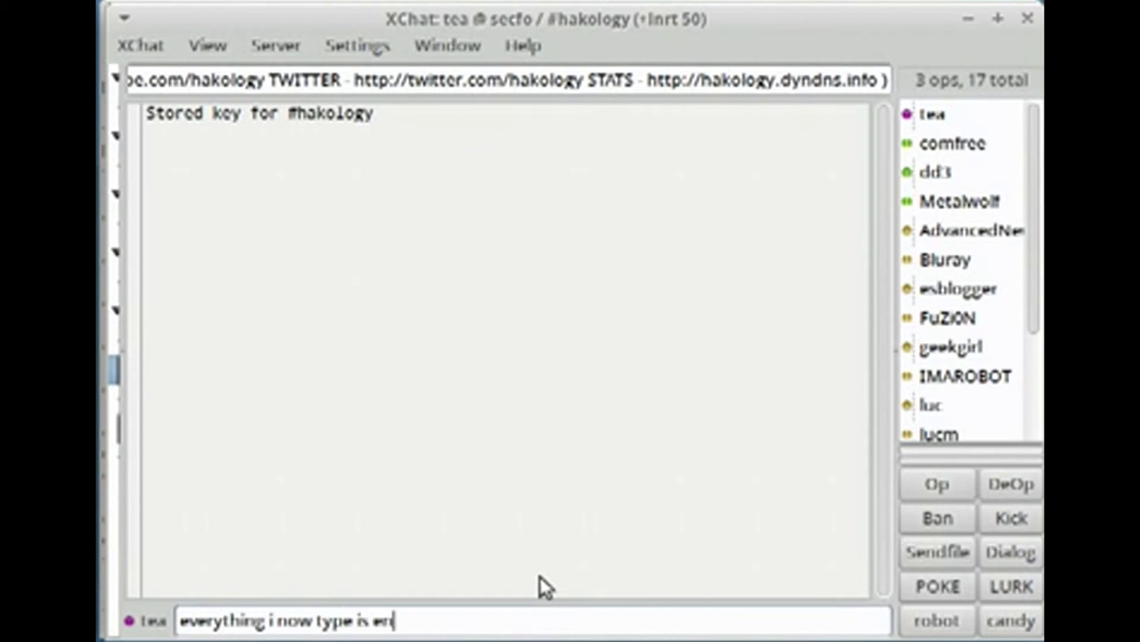
pyautogui.write('cry')
pyautogui.write('pted')
# - Send 'everything i now type is encrypted' to #hakology
pyautogui.press('Return')
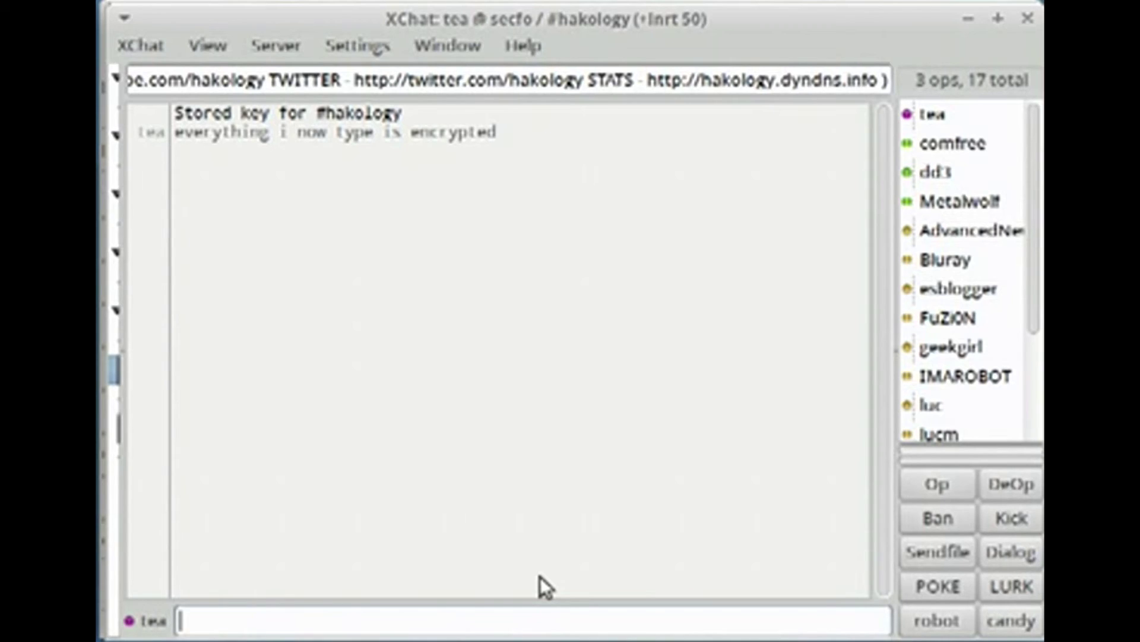
pyautogui.write('/')
pyautogui.write('delkey ')
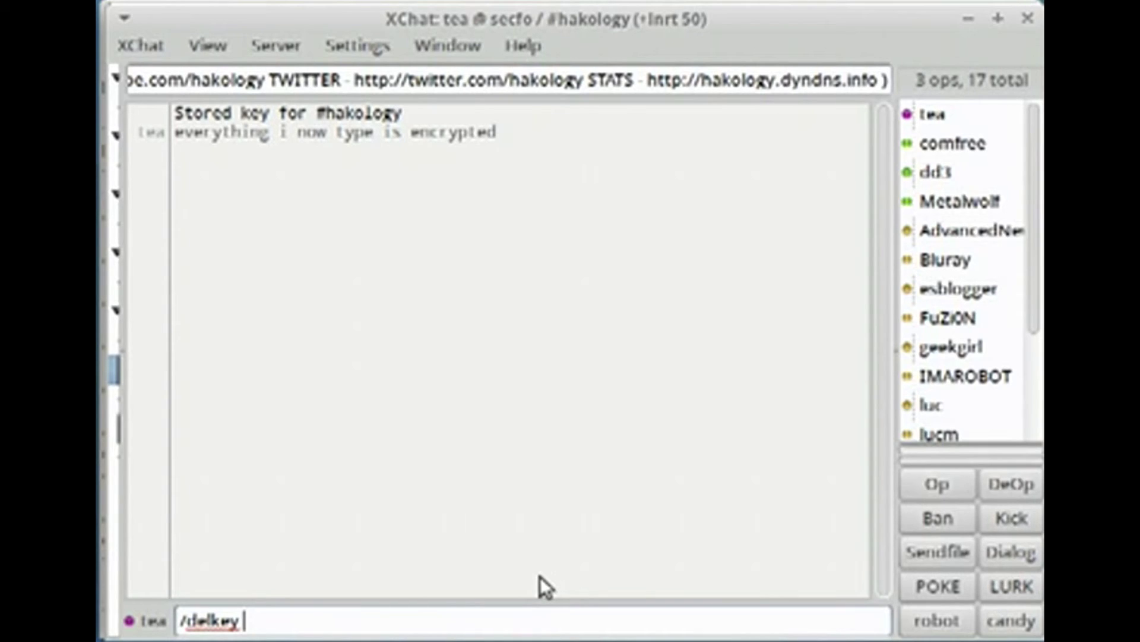
pyautogui.write('#hakiology')
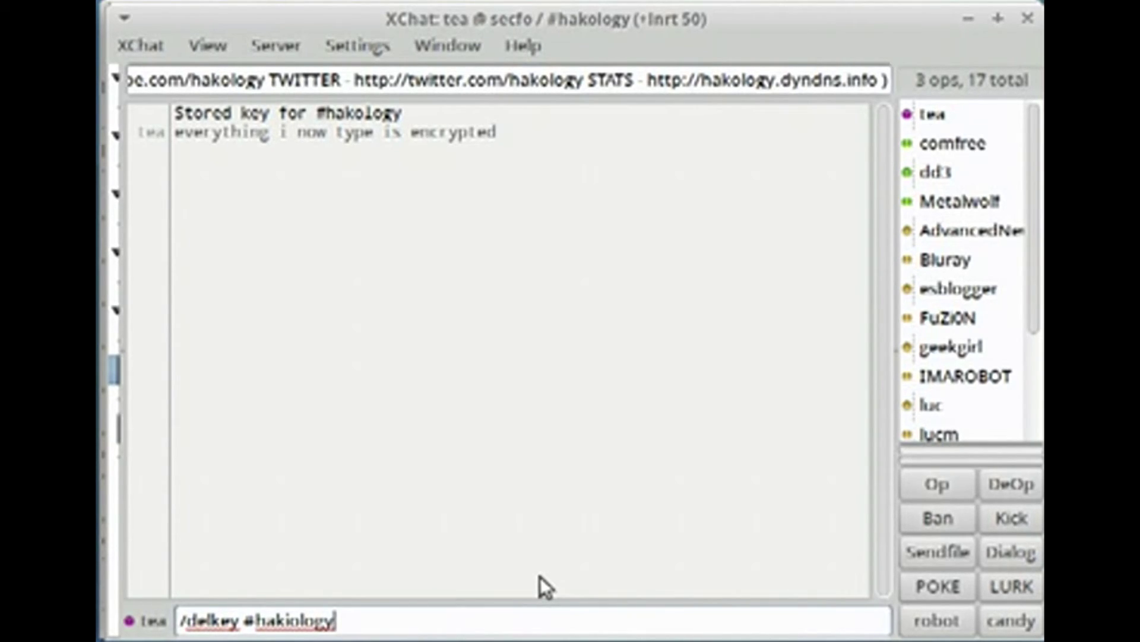
# - Delete the #hakology key with /delkey #hakology
pyautogui.press('Return')
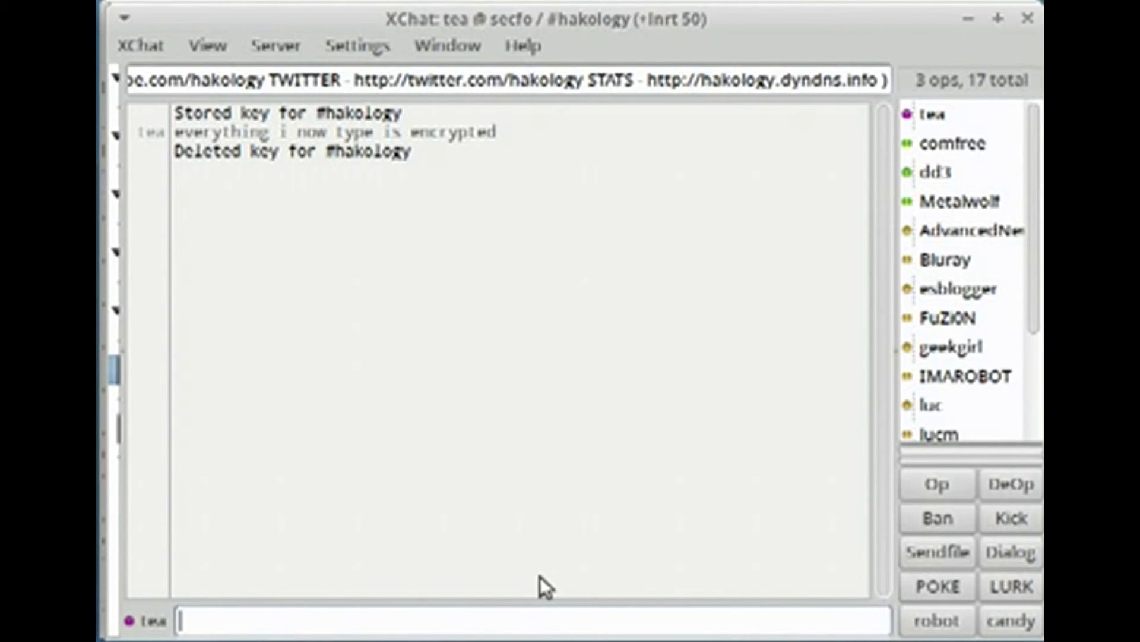
pyautogui.write('now ev')
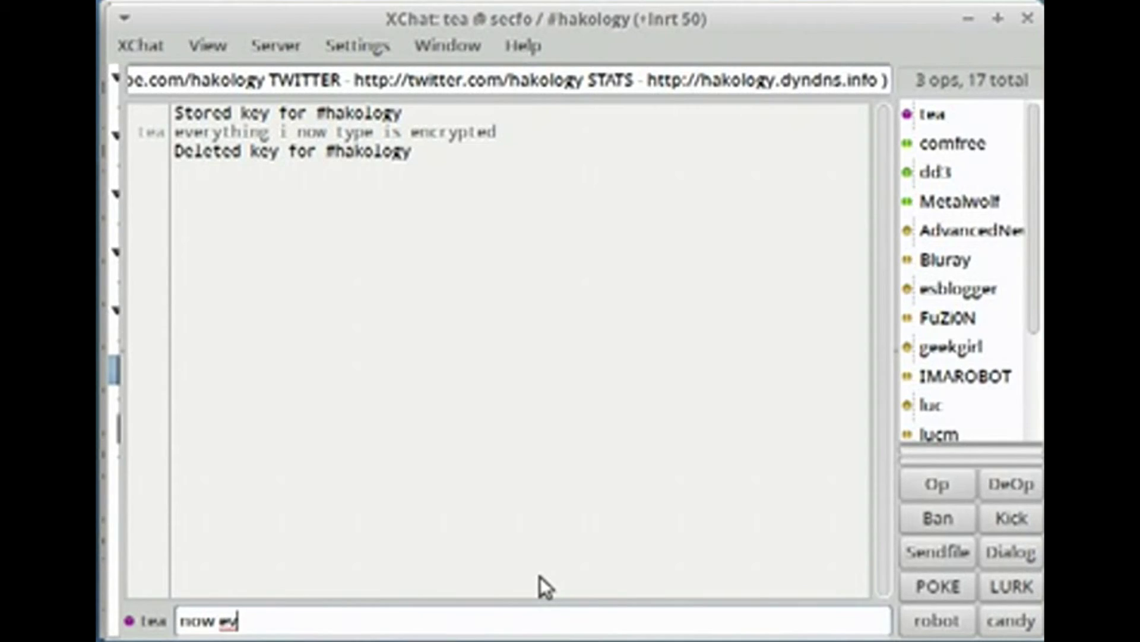
pyautogui.write('erything i')
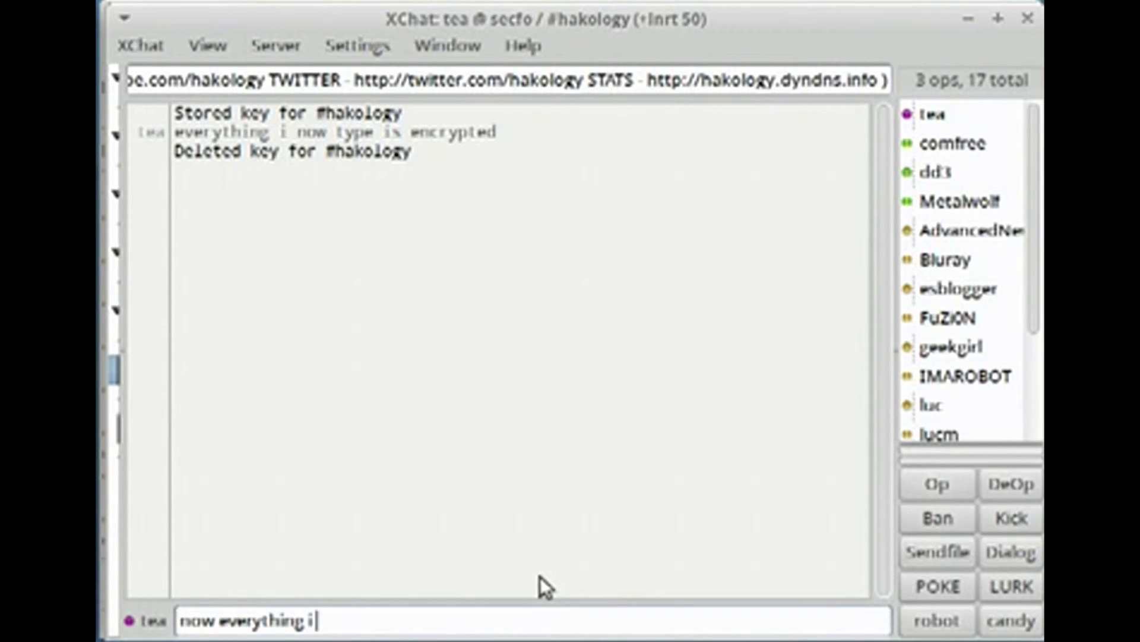
pyautogui.write(' type is une')
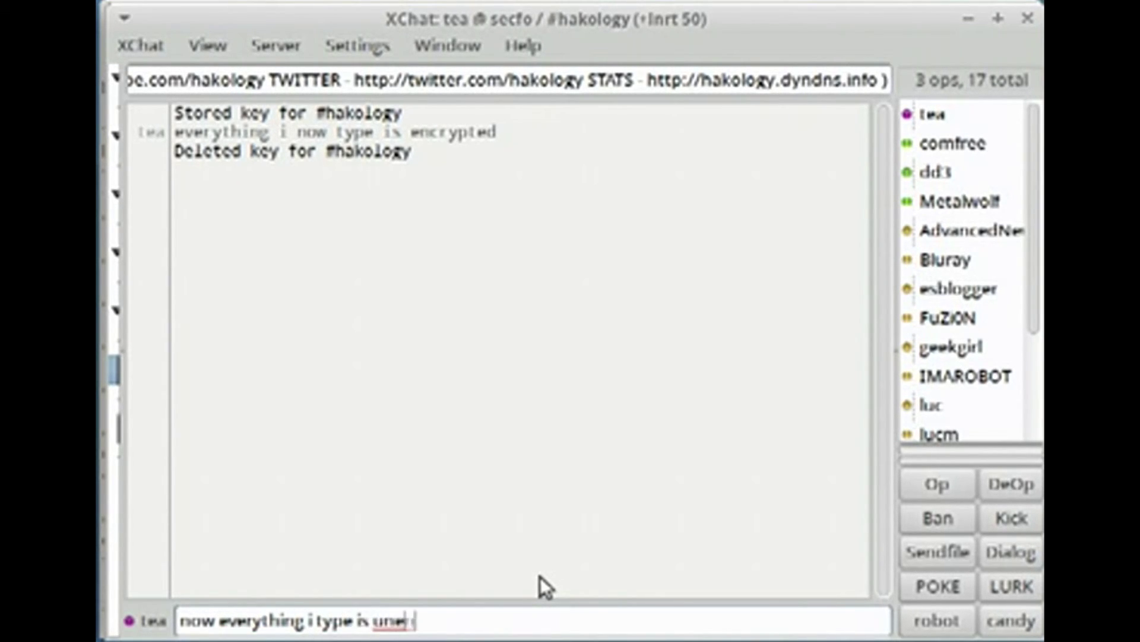
pyautogui.write('n')
pyautogui.write('crypte')
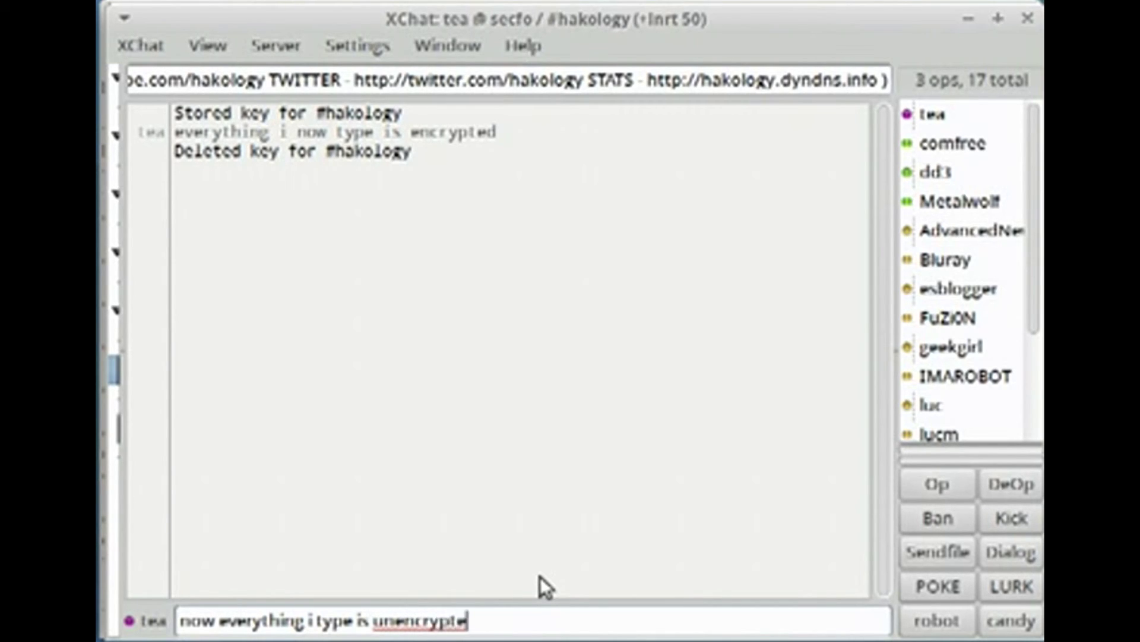
pyautogui.write('d')
# - Send 'now everything i type is unencrypted' to #hakology
pyautogui.press('Return')
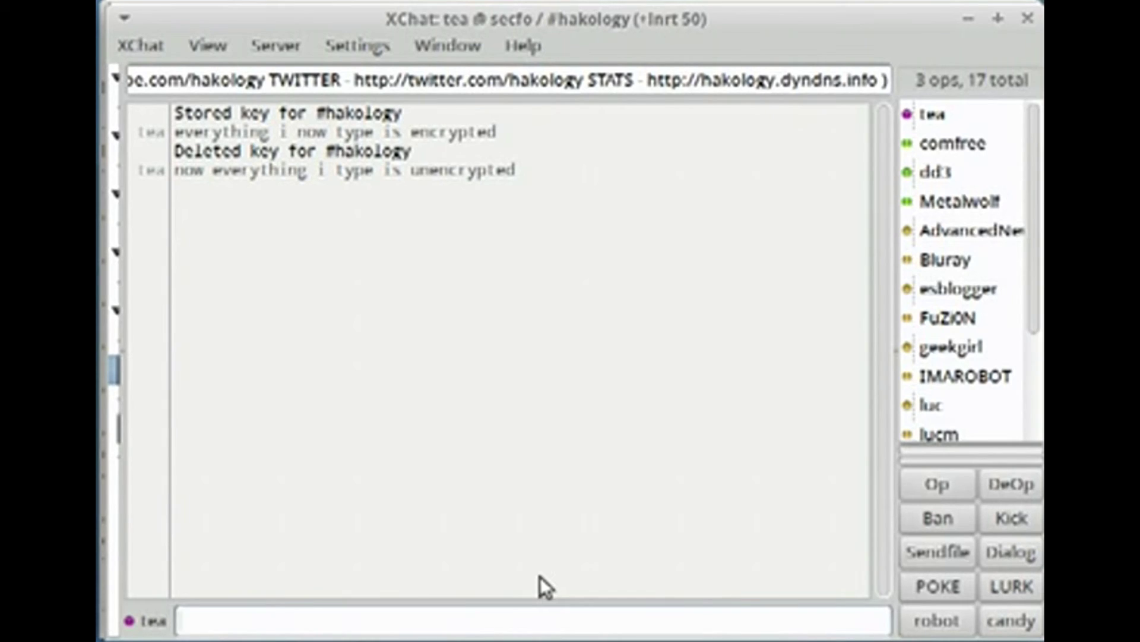
pyautogui.write('/setk')
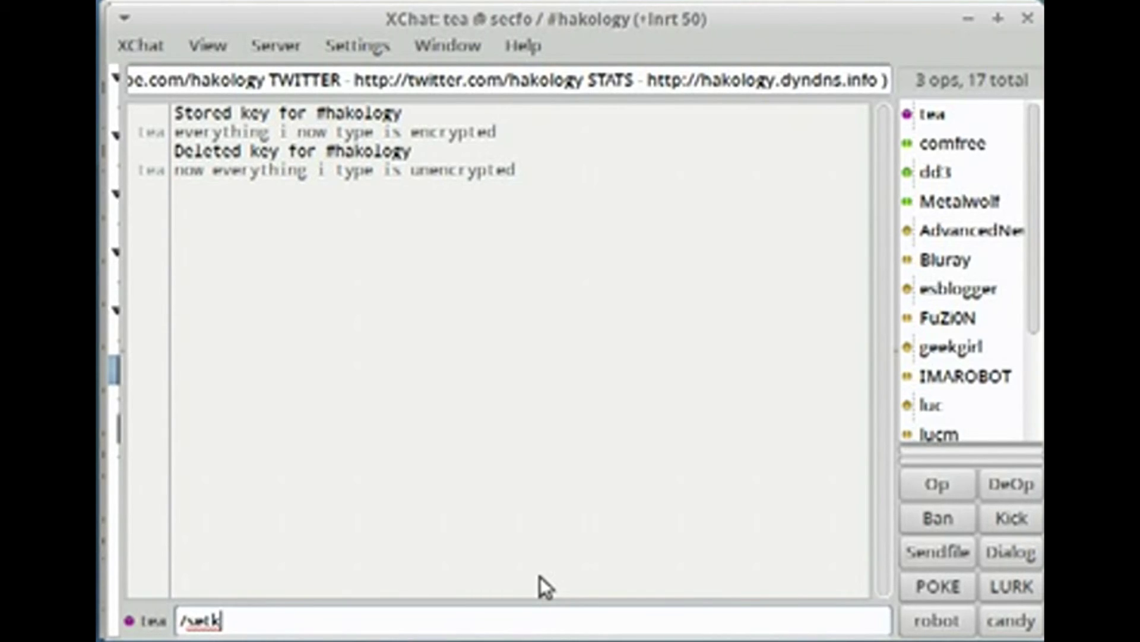
pyautogui.write('ey')
pyautogui.write(' dd3')
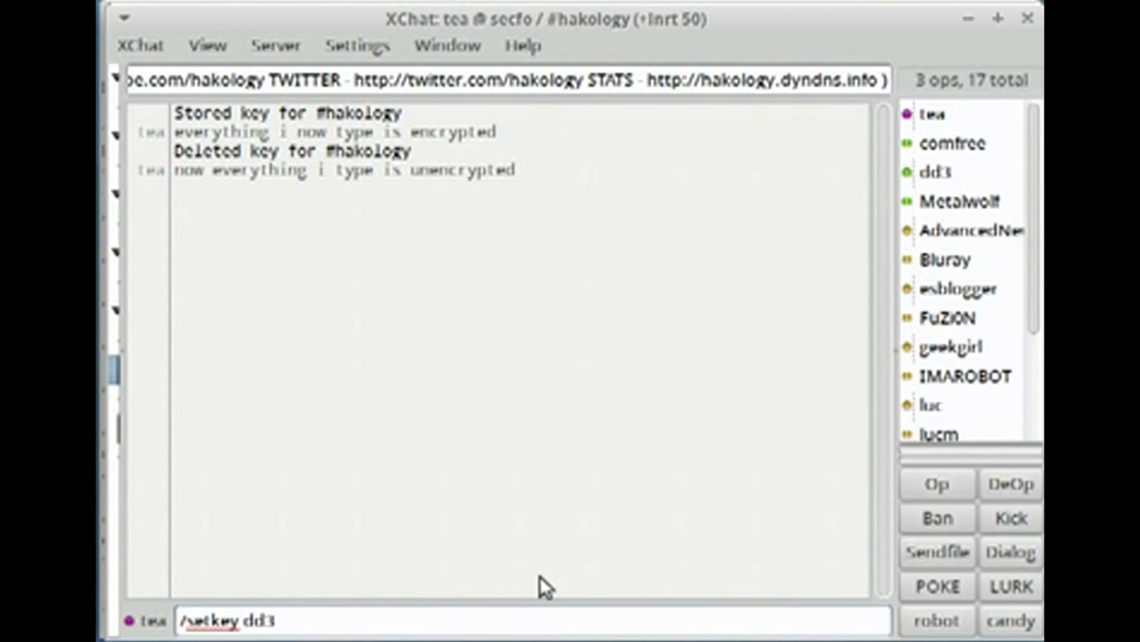
# - Discard the unfinished /setkey dd3 command and open a dialog window with dd3
pyautogui.press('BackSpace')
pyautogui.press('BackSpace')
pyautogui.press('BackSpace')
pyautogui.press('BackSpace')
pyautogui.press('BackSpace')
pyautogui.press('BackSpace')
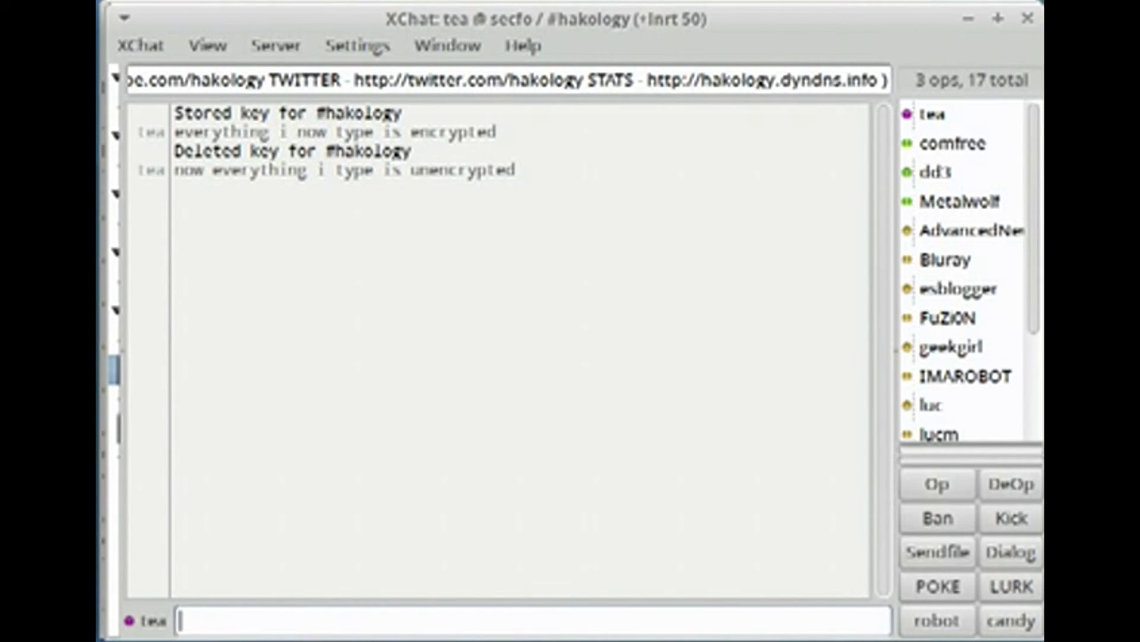
pyautogui.rightClick(974, 170)
pyautogui.click(1020, 214)
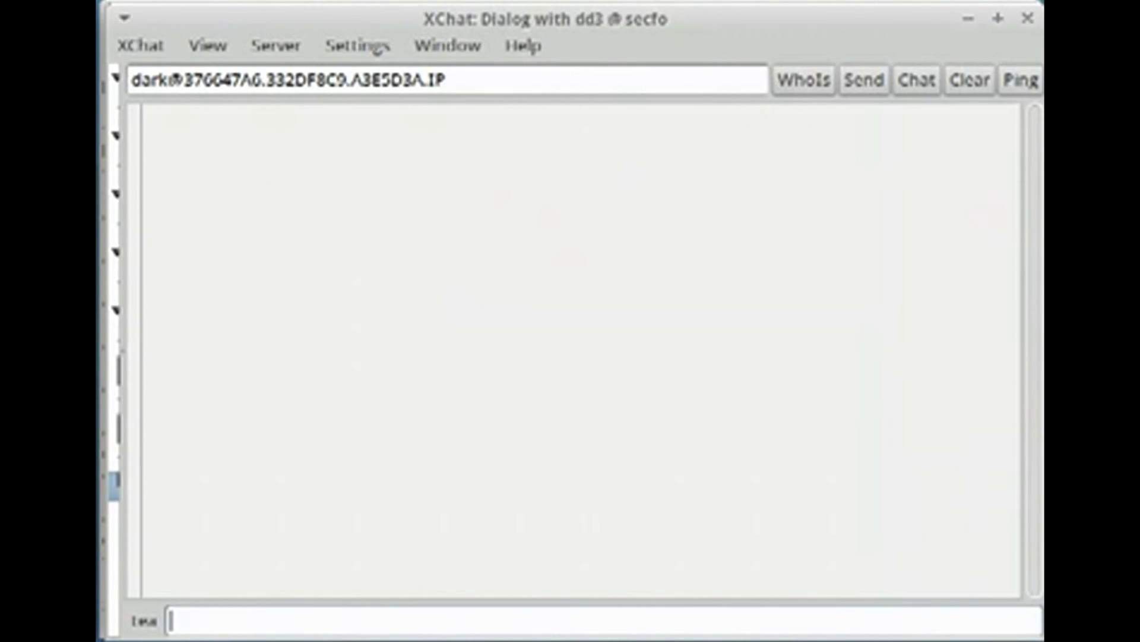
pyautogui.write('/')
pyautogui.write('setkey pa')
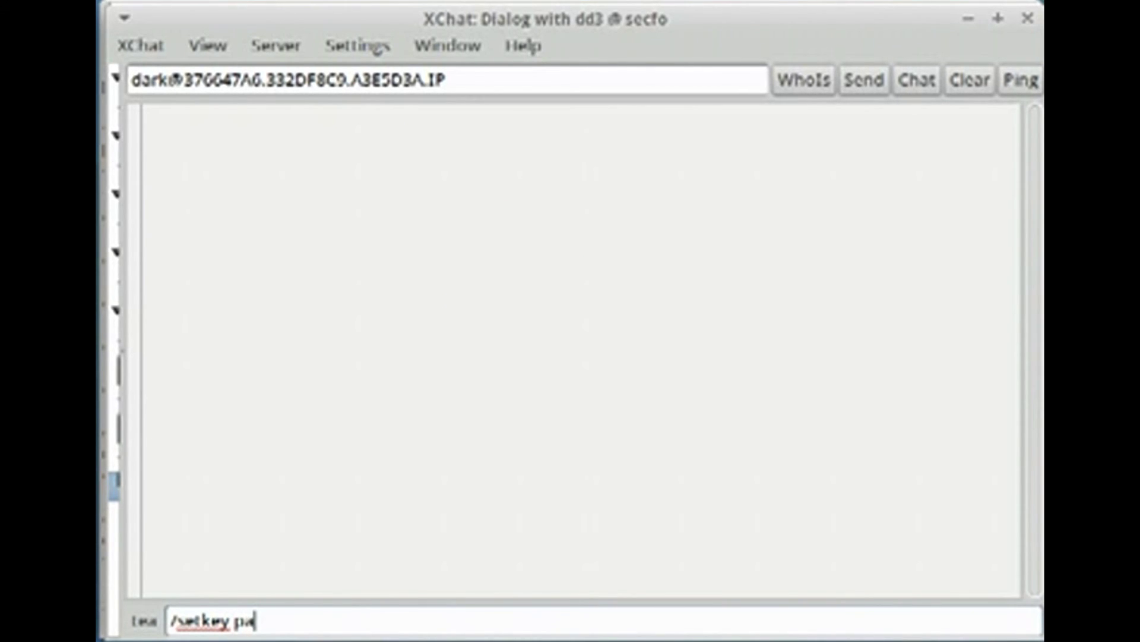
pyautogui.write('ssword')
# - Store the key 'password' for dd3 with /setkey password
pyautogui.press('Return')
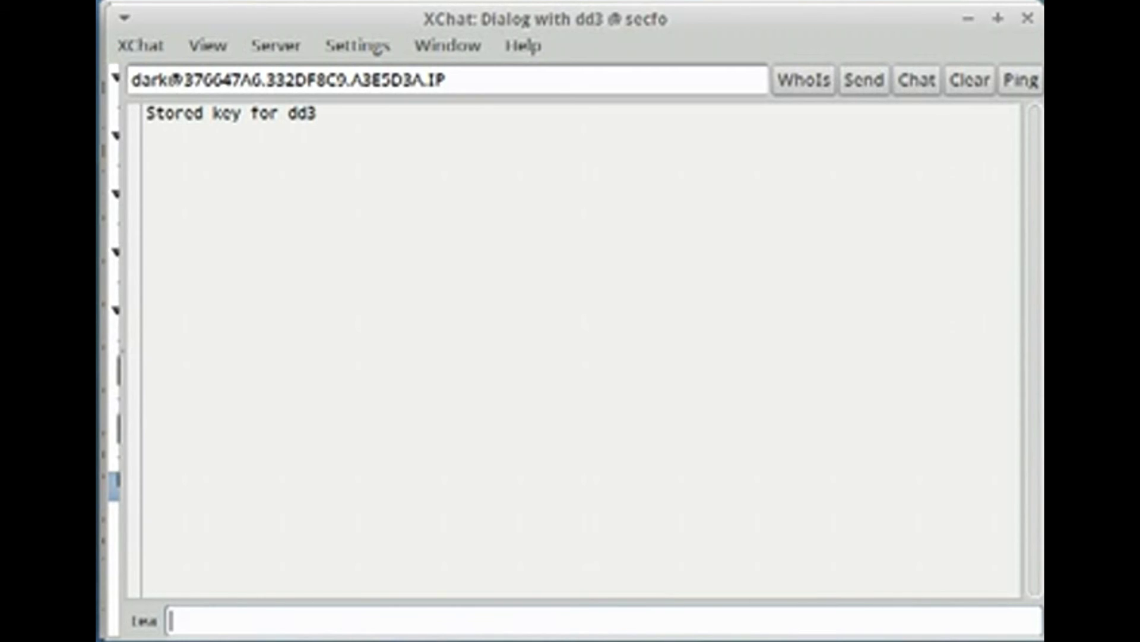
pyautogui.write('en')
pyautogui.write('crypted')
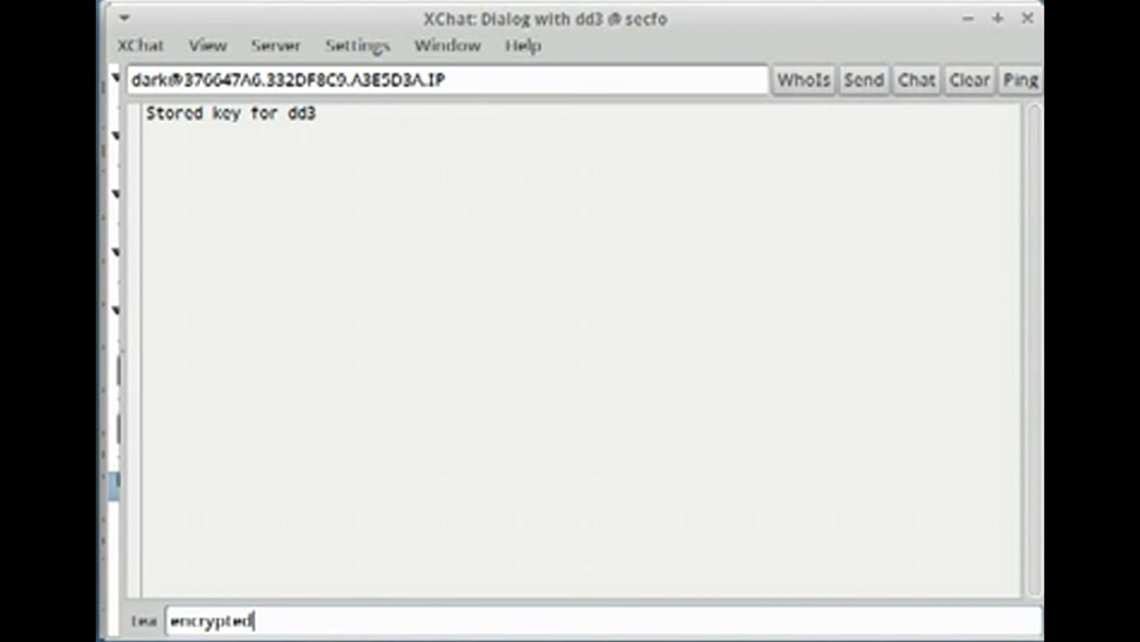
pyautogui.write(' m')
pyautogui.write('essage')
# - Send 'encrypted message' to dd3
pyautogui.press('Return')
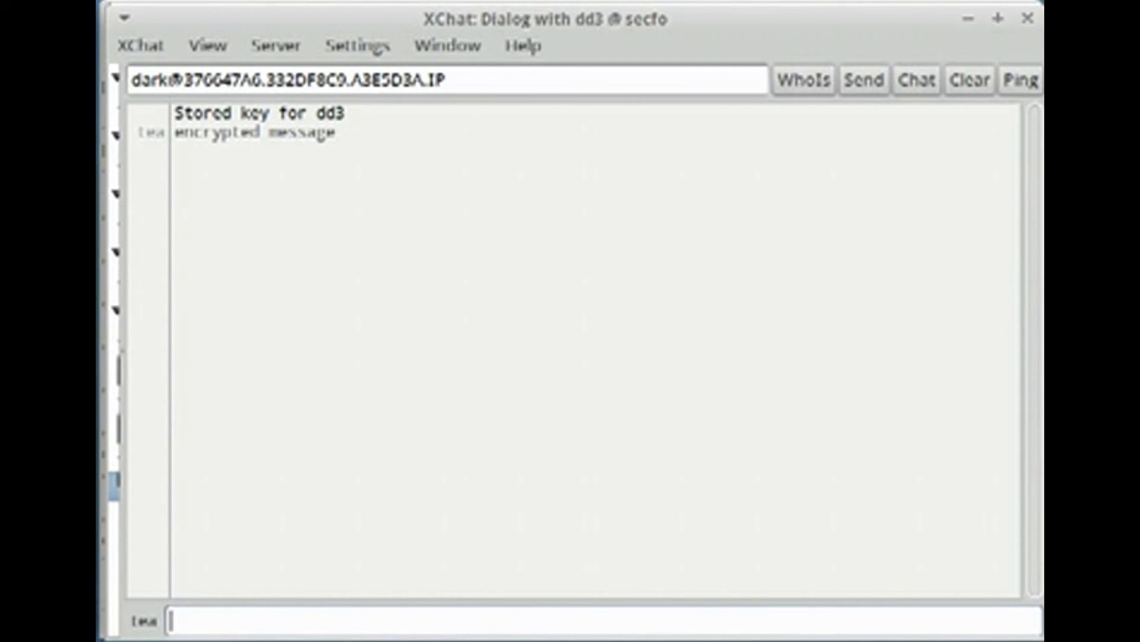
pyautogui.write('/')
pyautogui.write('del')
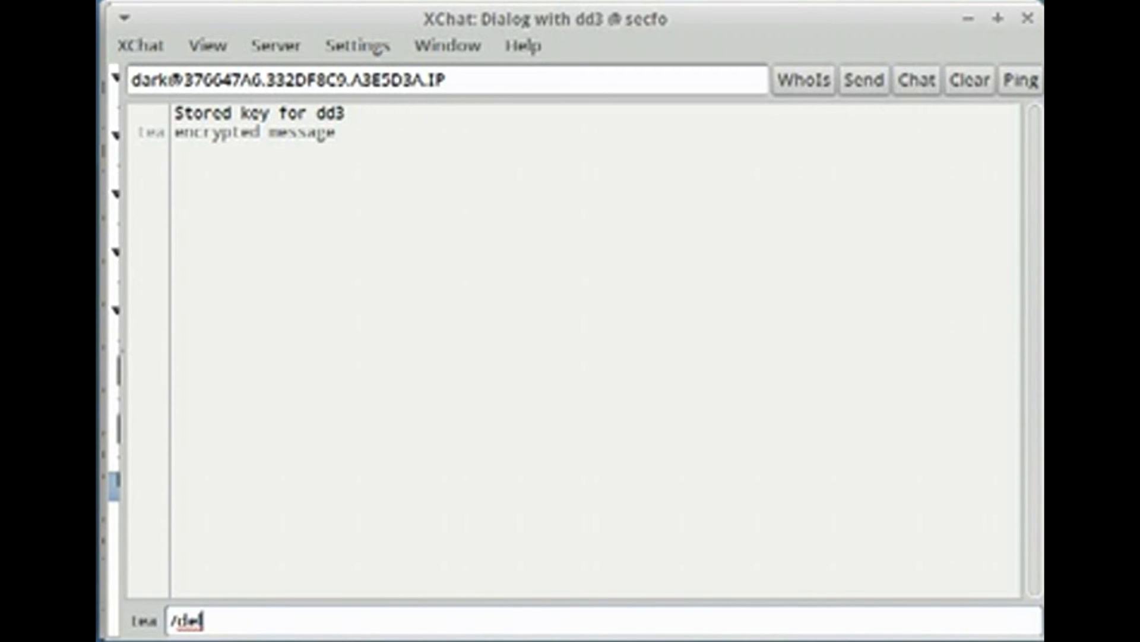
pyautogui.write('key dd3')
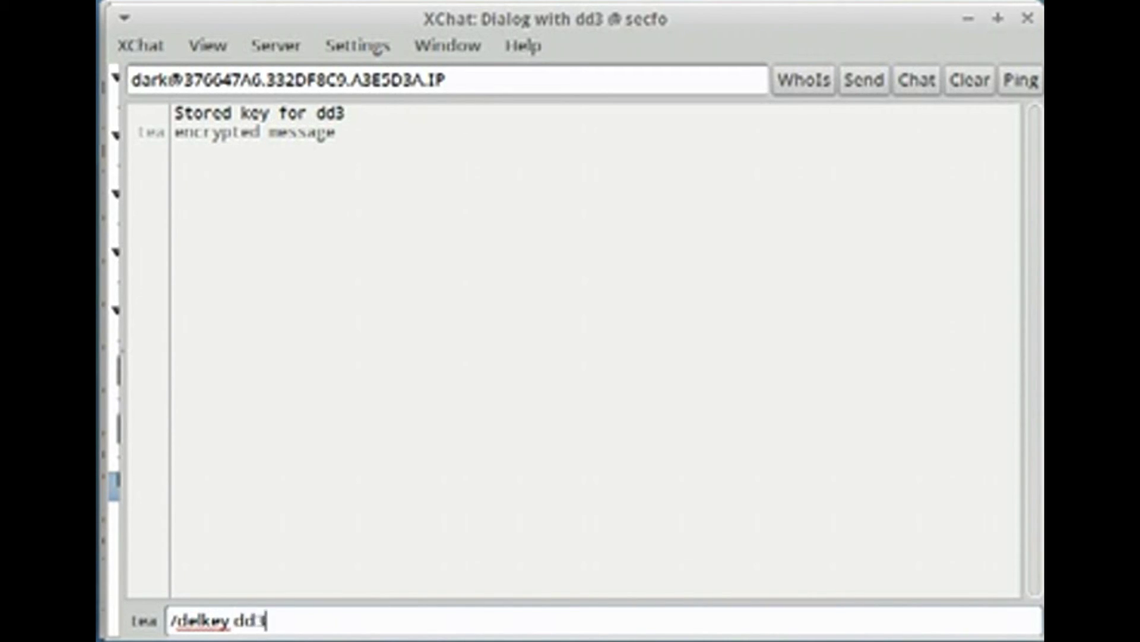
# - Delete the dd3 key with /delkey dd3
pyautogui.press('Return')
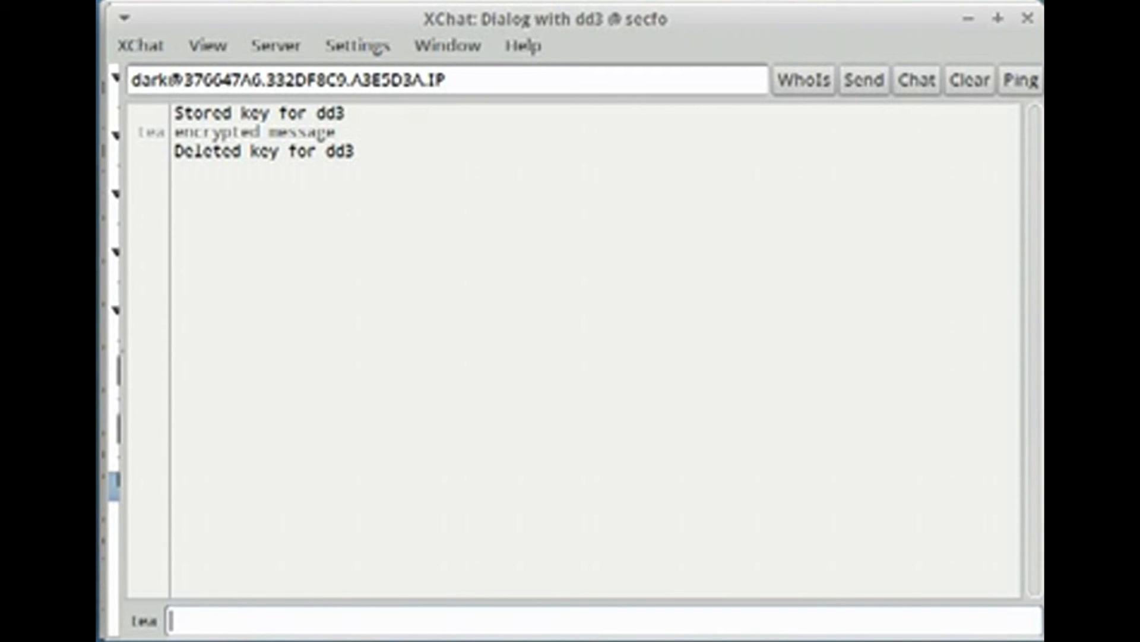
pyautogui.write('tex')
pyautogui.write('t')
# - Send the plain message 'text' to dd3
pyautogui.press('Return')
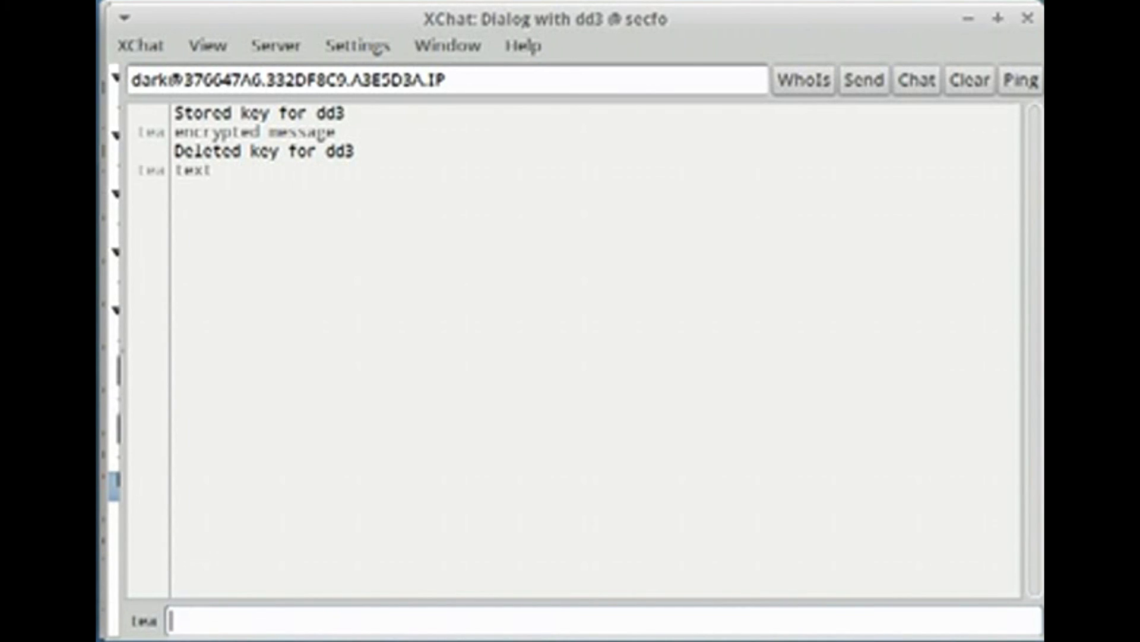